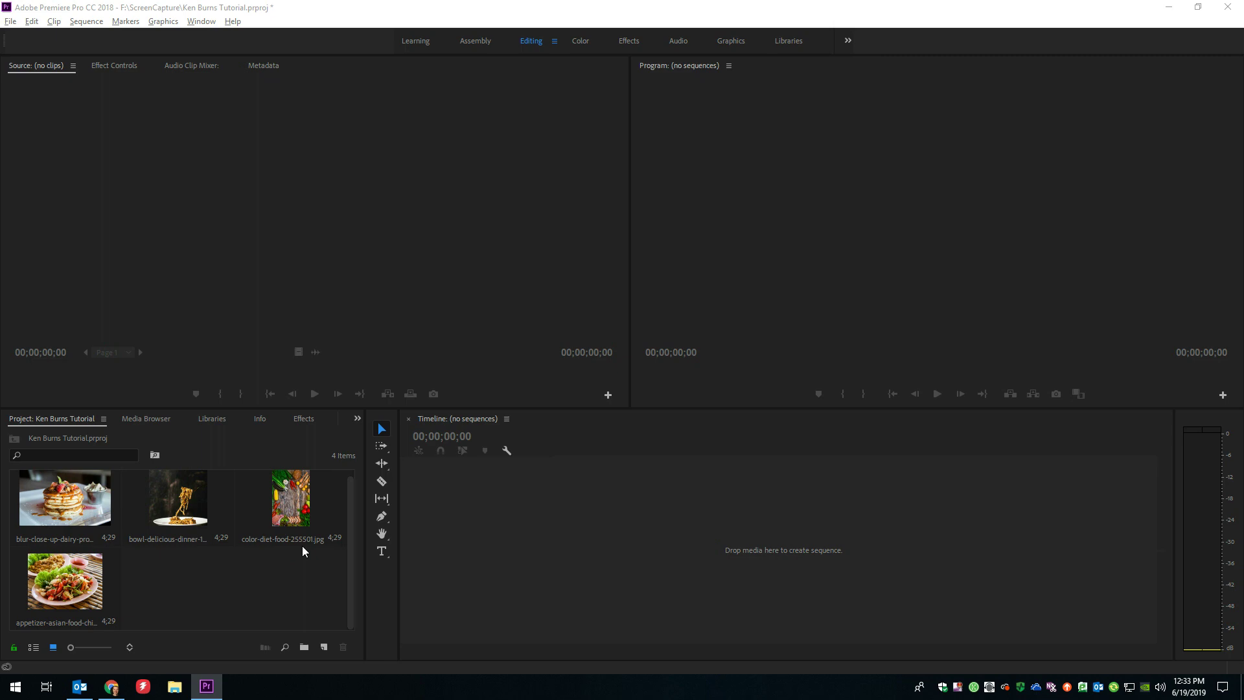
- Add a new HDV 1080p30 sequence called 'Ken Burns' from the New Item menu
left_click(111, 686)
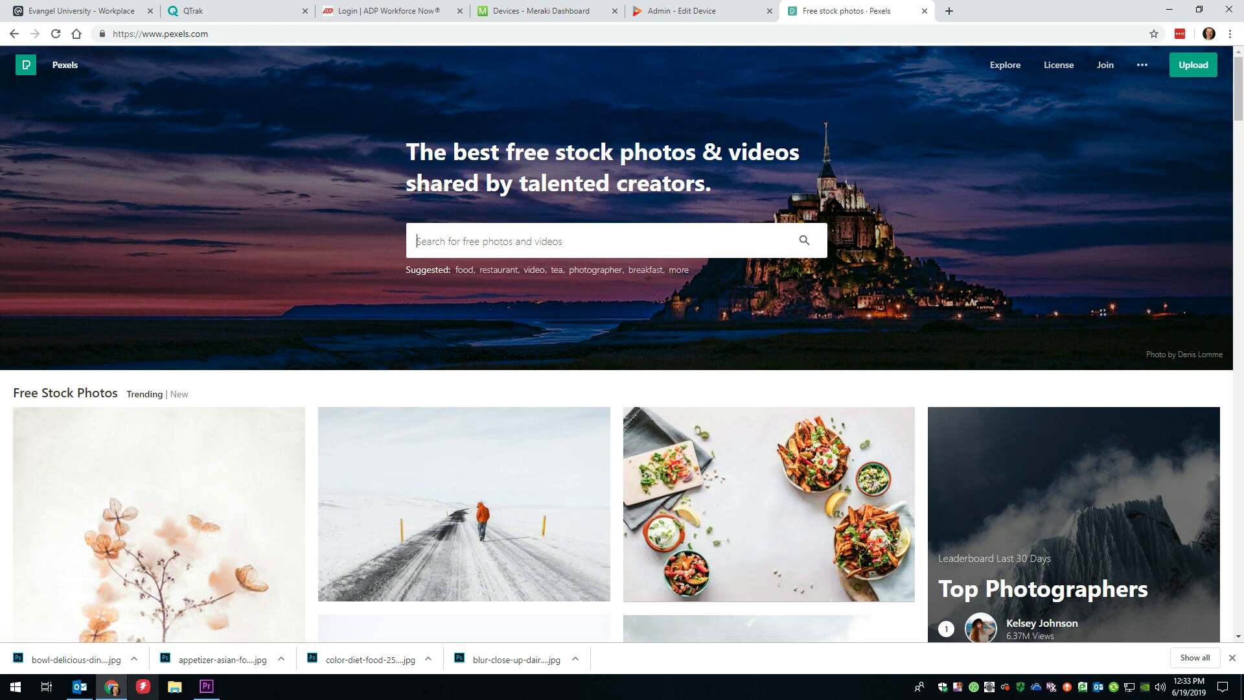
left_click(215, 694)
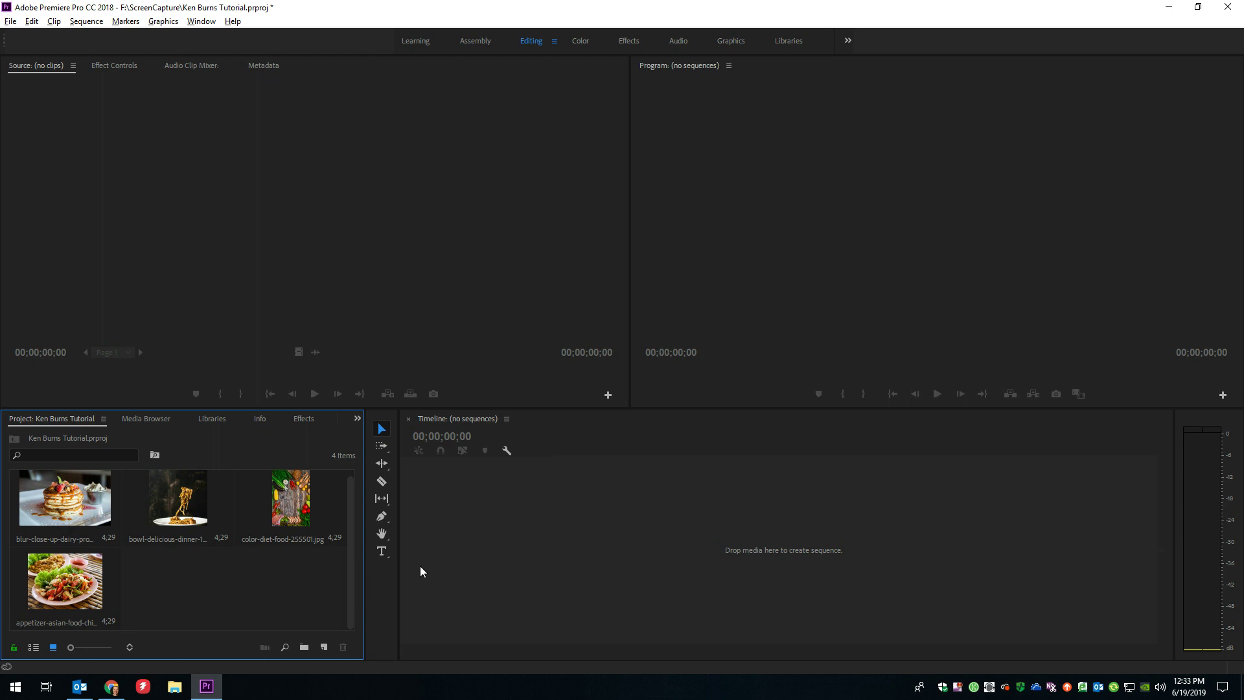
left_click(323, 647)
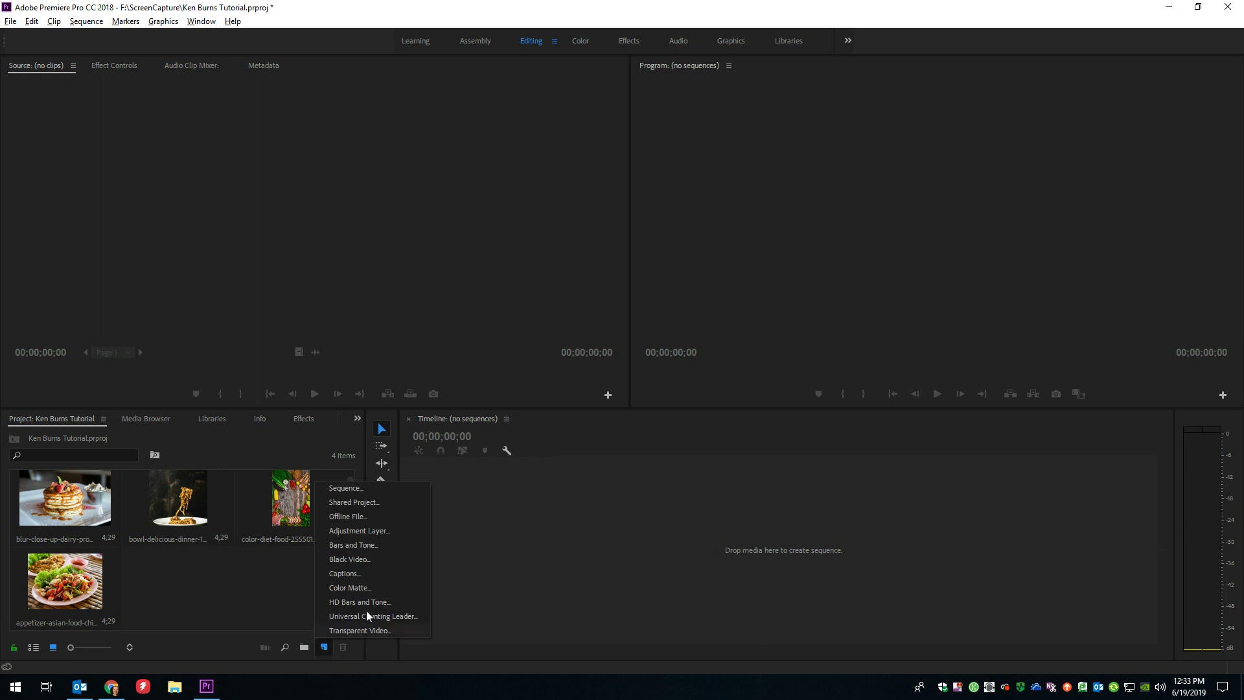
left_click(356, 491)
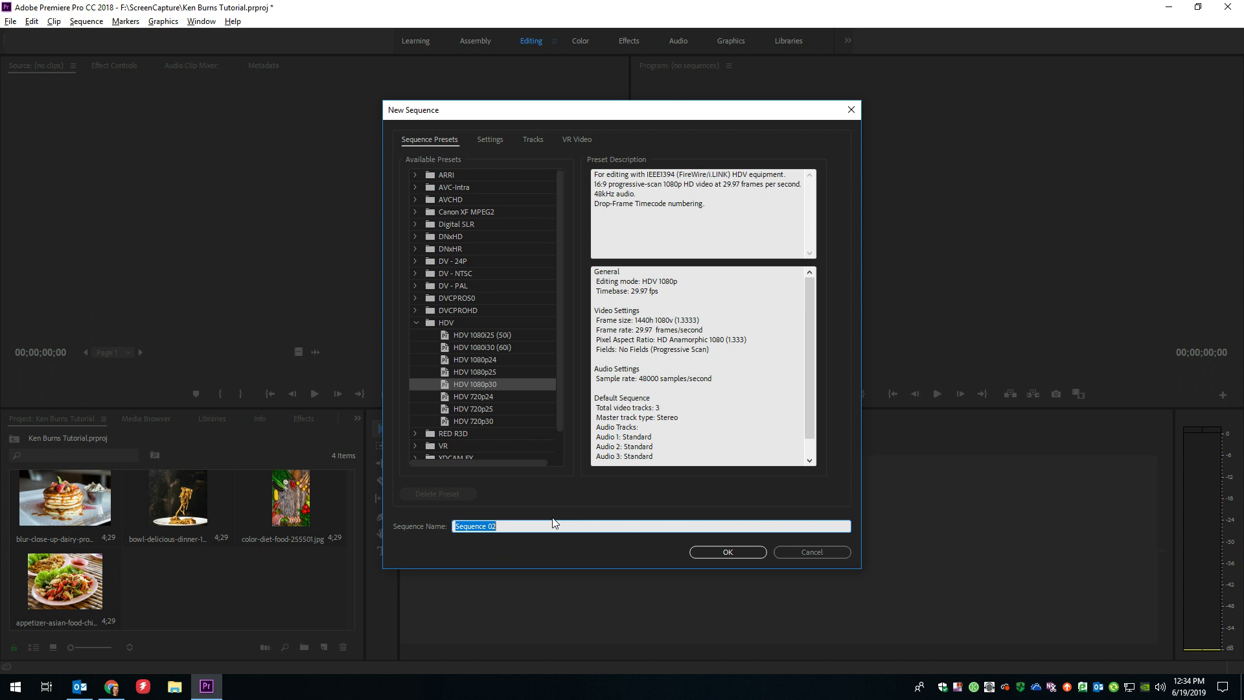
type("Ken Burns")
left_click(734, 553)
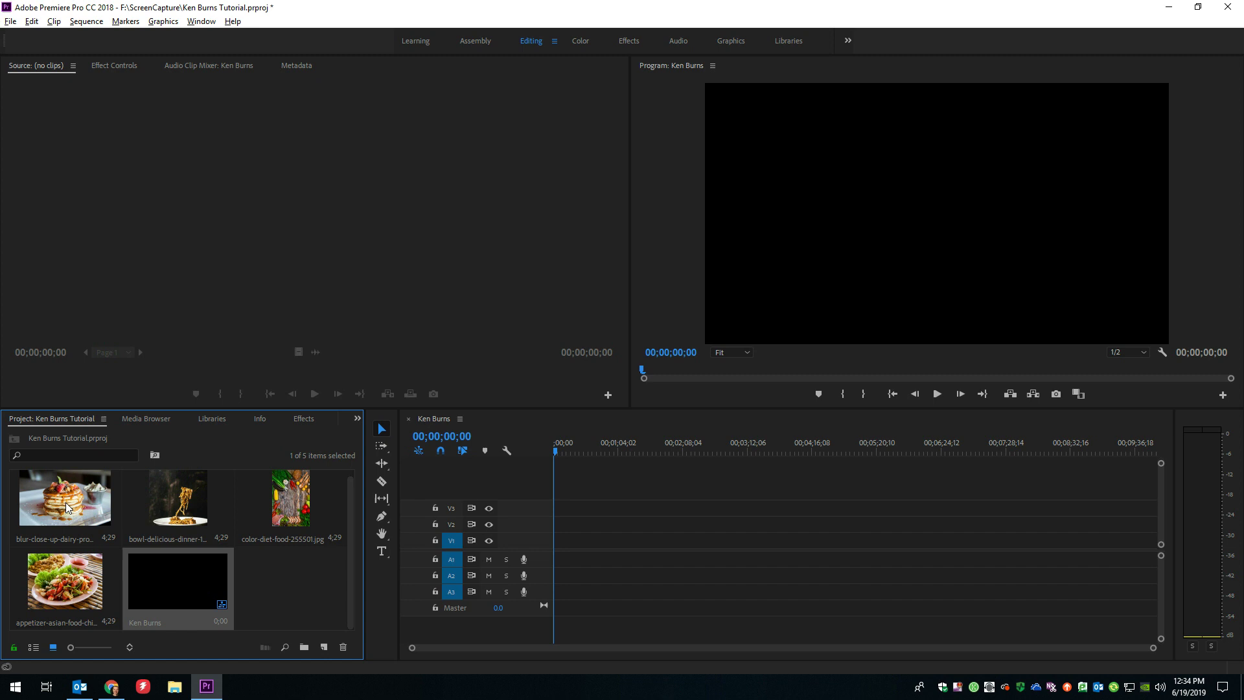
- Place the pancake photo on track V1, zoom the timeline in, and select the clip
left_click_drag(70, 504, 555, 539)
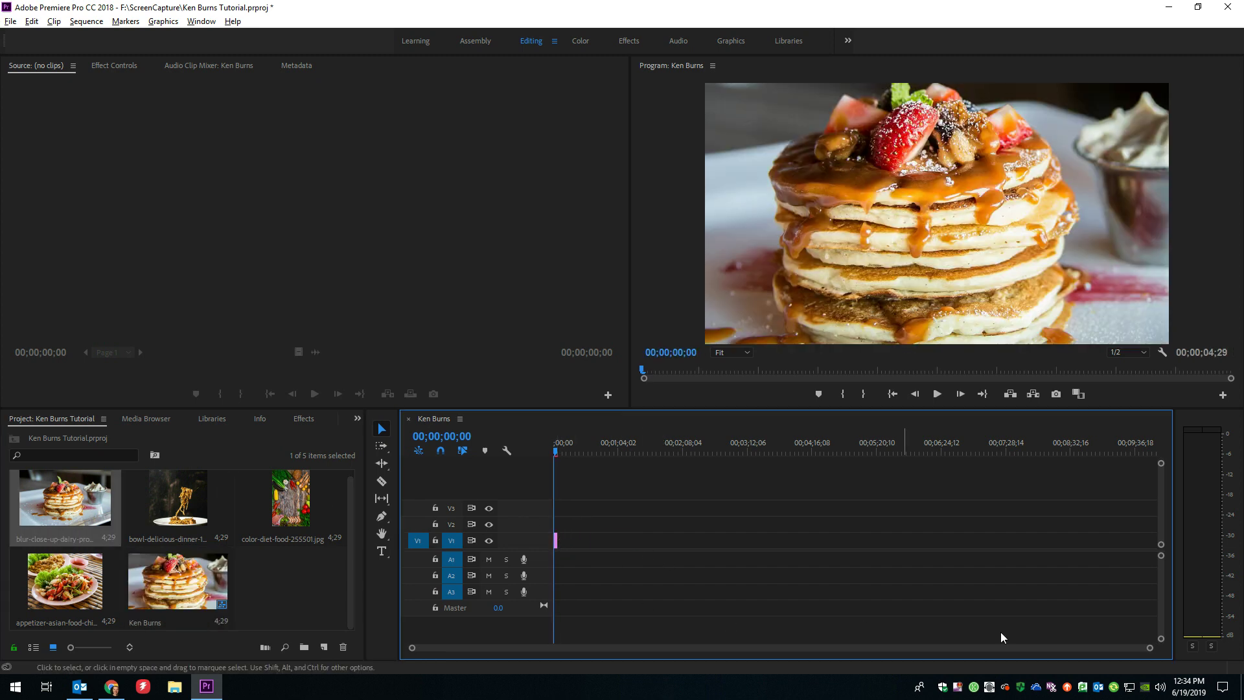
left_click_drag(1149, 647, 807, 652)
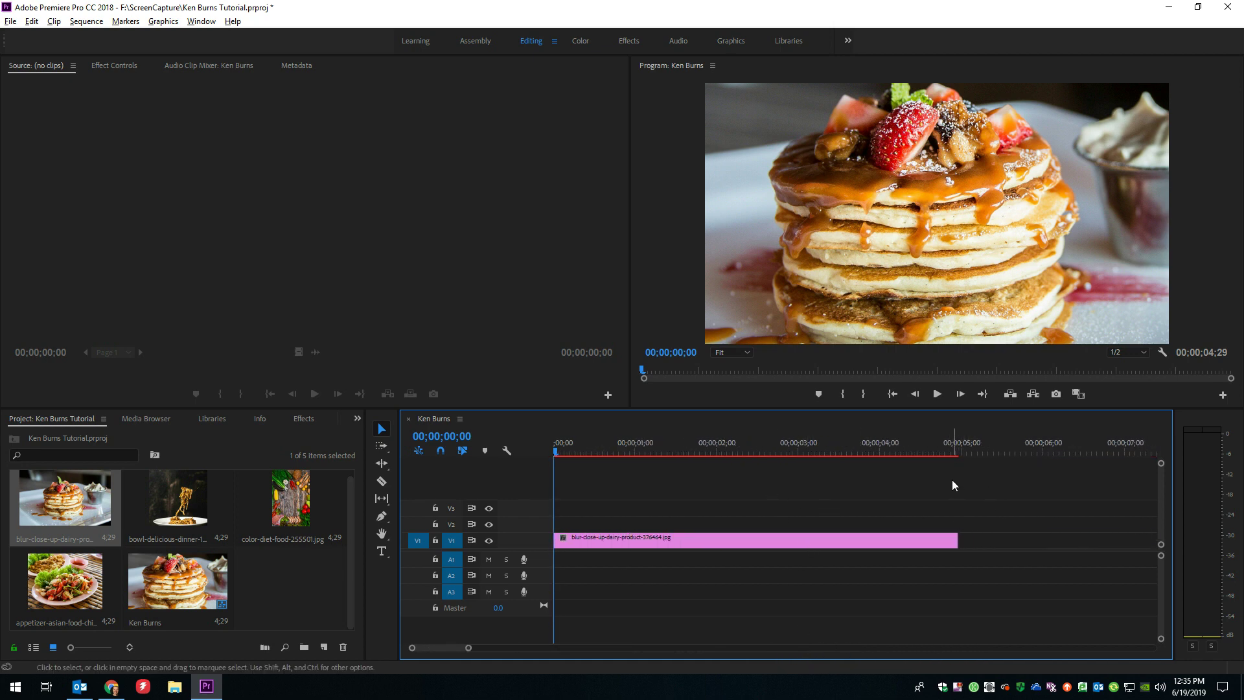
left_click(705, 543)
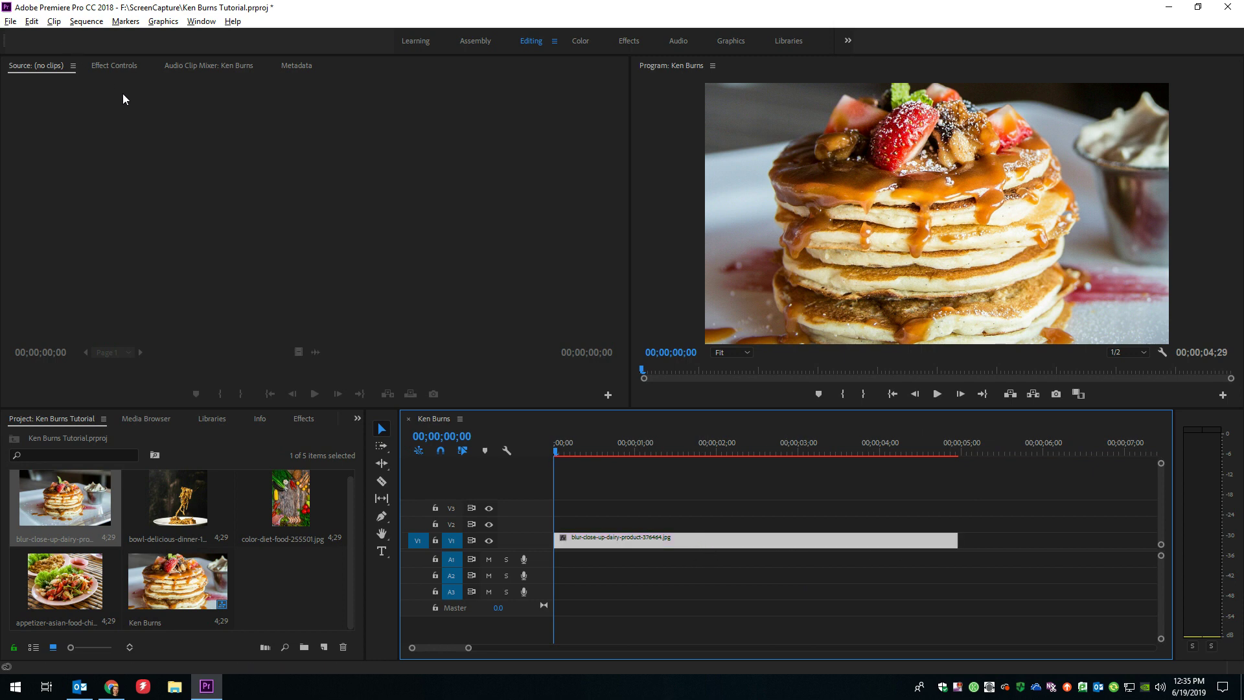
- Show the pancake clip's Effect Controls and enable Position, Scale and Rotation keyframing
left_click(119, 66)
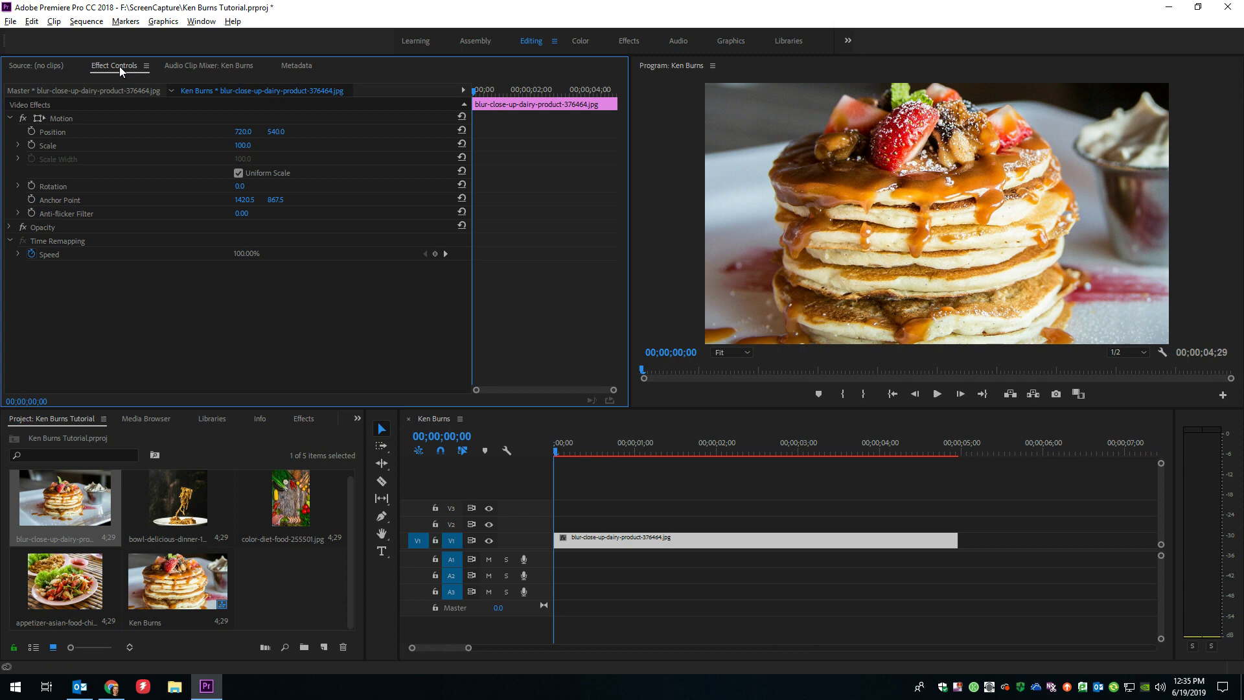
left_click(484, 95)
mouse_move(484, 95)
left_mouse_down()
mouse_move(620, 99)
mouse_move(461, 103)
left_mouse_up()
left_click(31, 131)
left_click(31, 145)
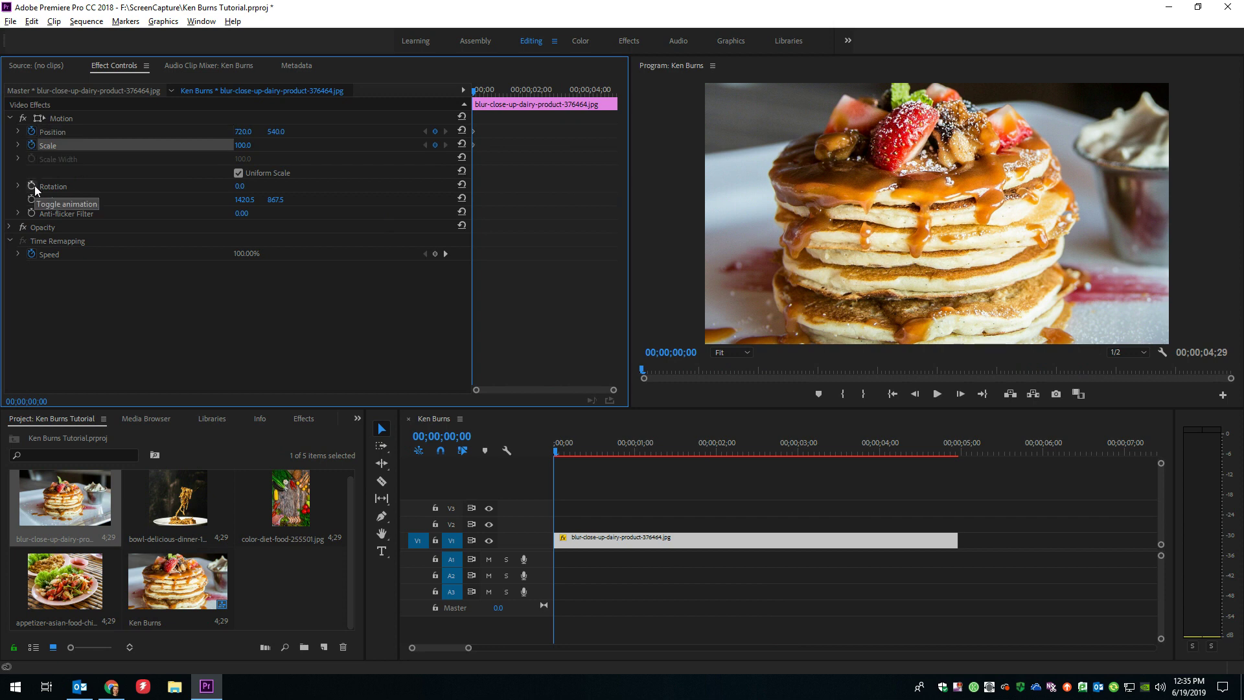
left_click(34, 186)
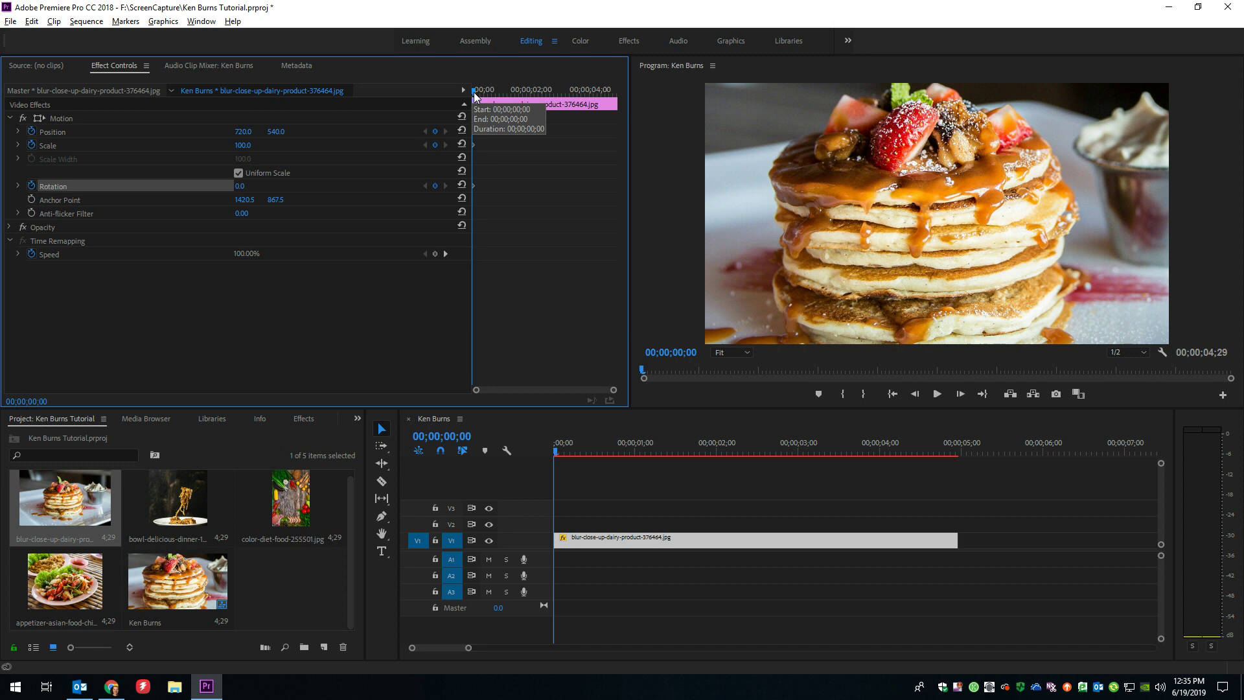
- At 00;00;02;00, try shifting the pancake image in the Program monitor, then revert the move
left_click_drag(474, 96, 532, 99)
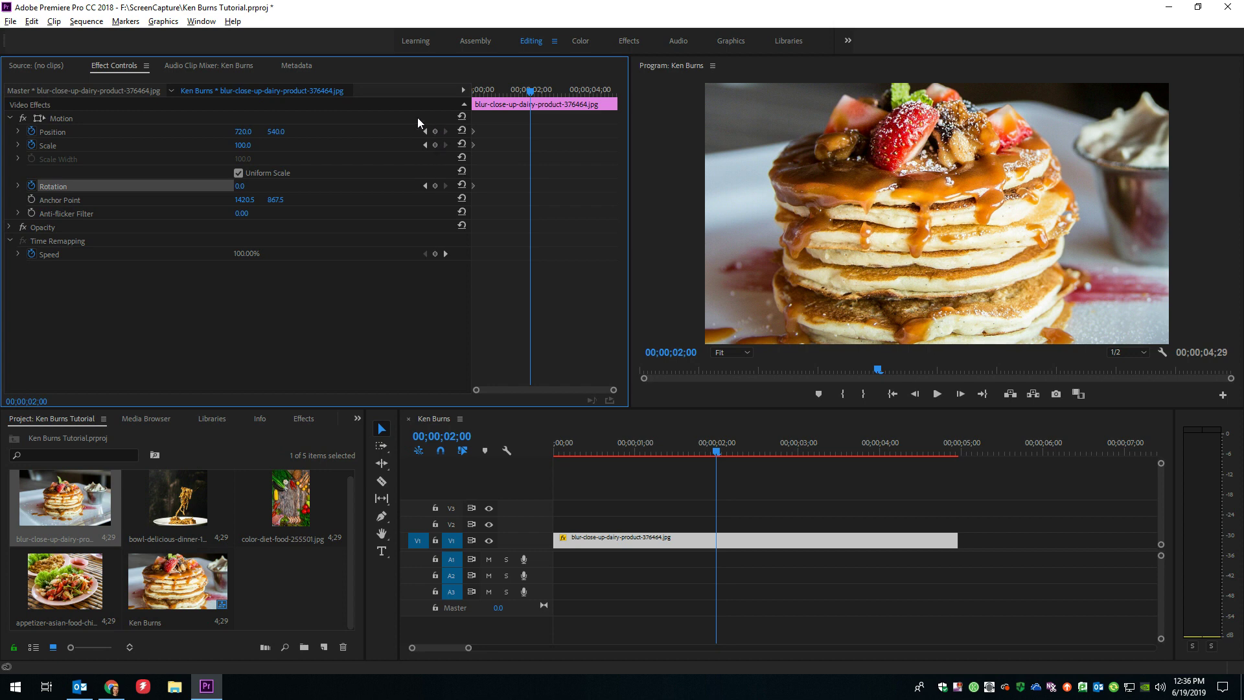
left_click(555, 107)
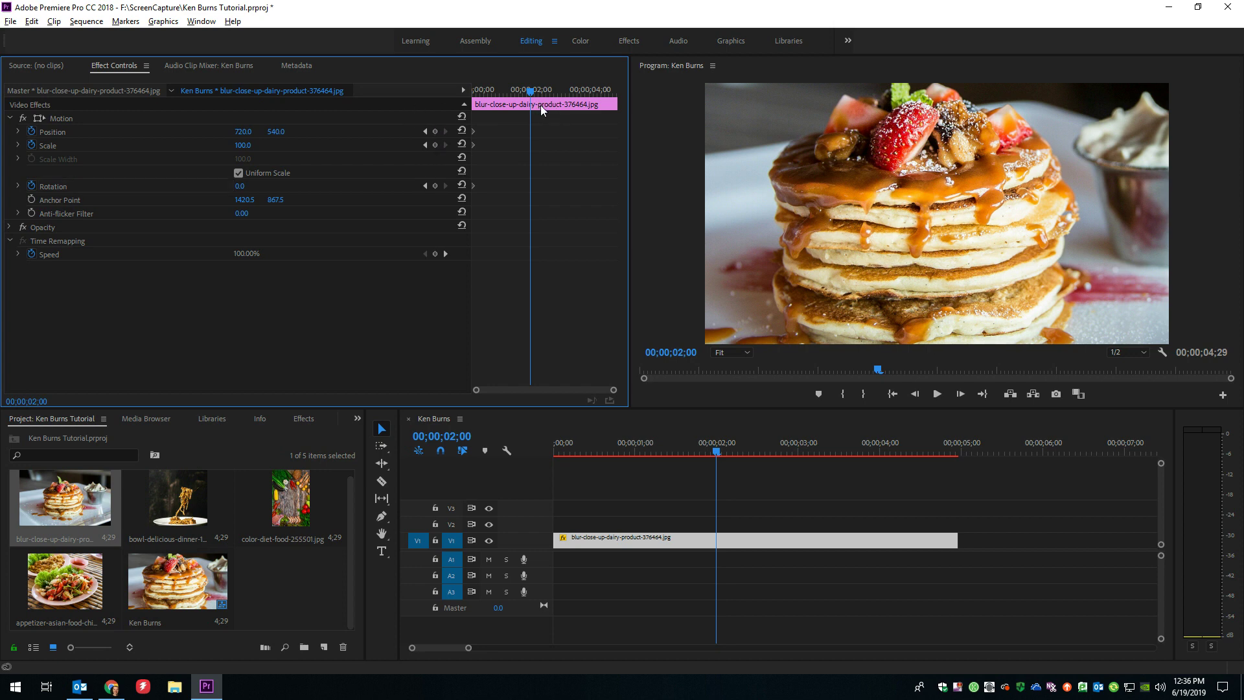
left_click(924, 179)
left_click(931, 177)
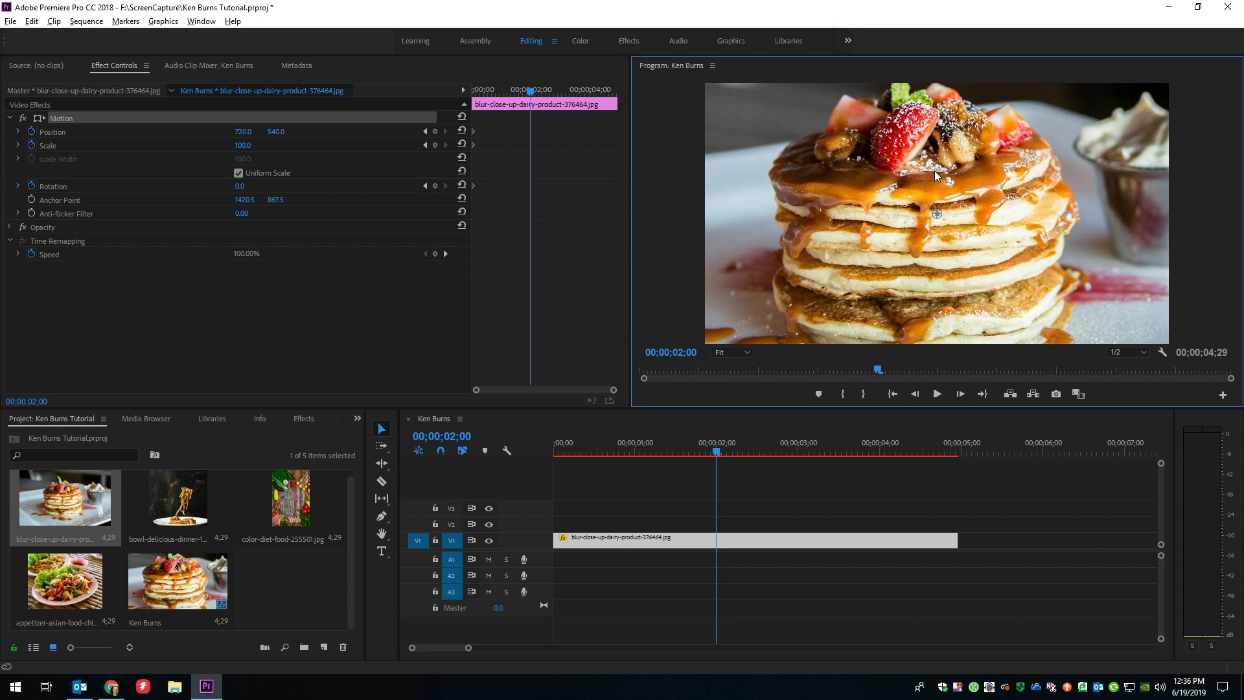
left_click_drag(898, 163, 989, 220)
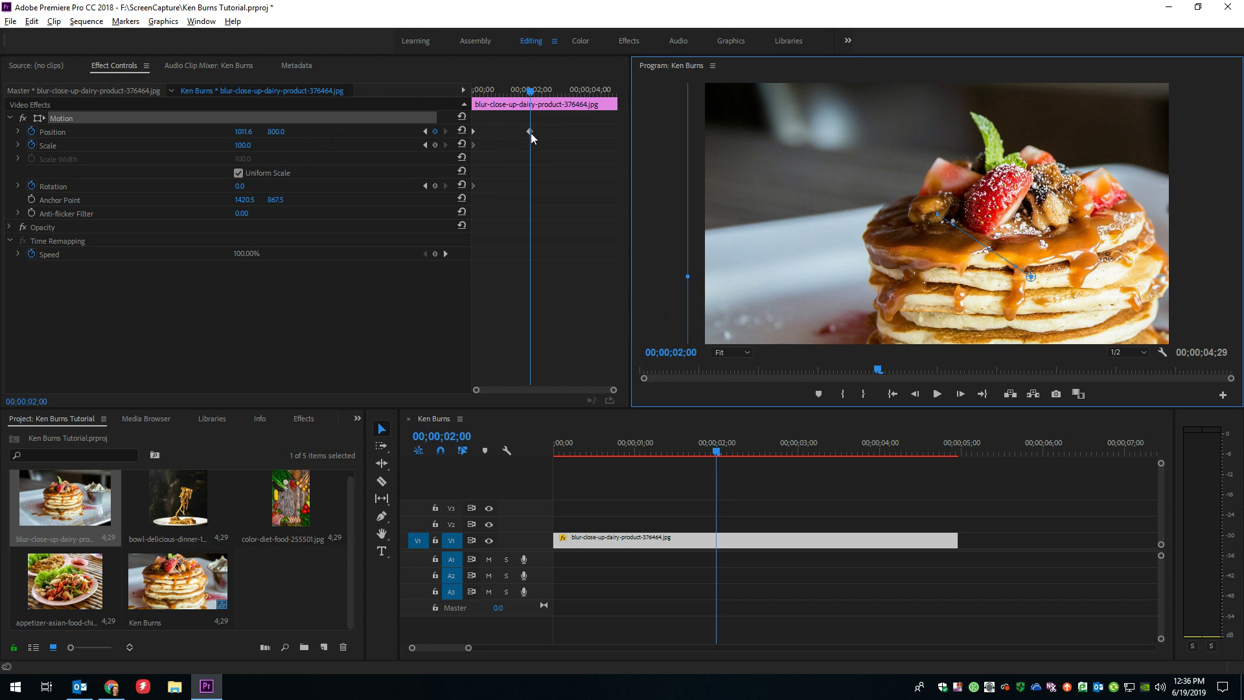
key("Delete")
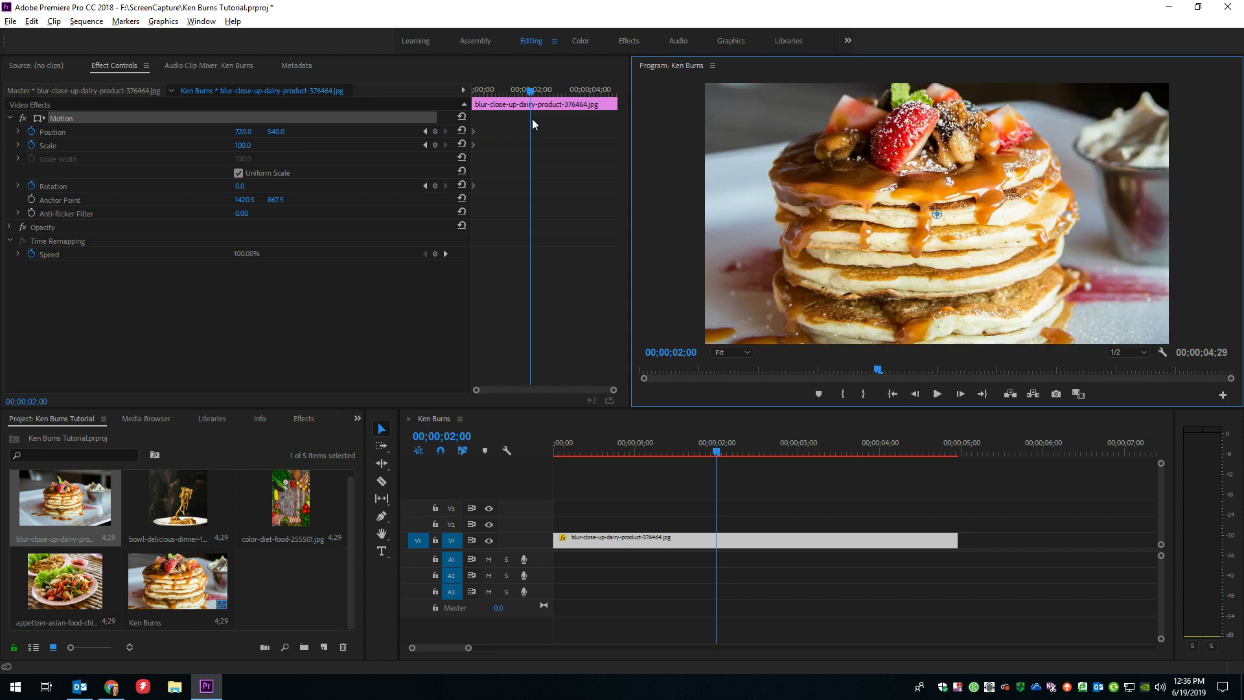
- Add Position and Scale keyframes at two seconds and set the starting scale to 69
left_click(434, 131)
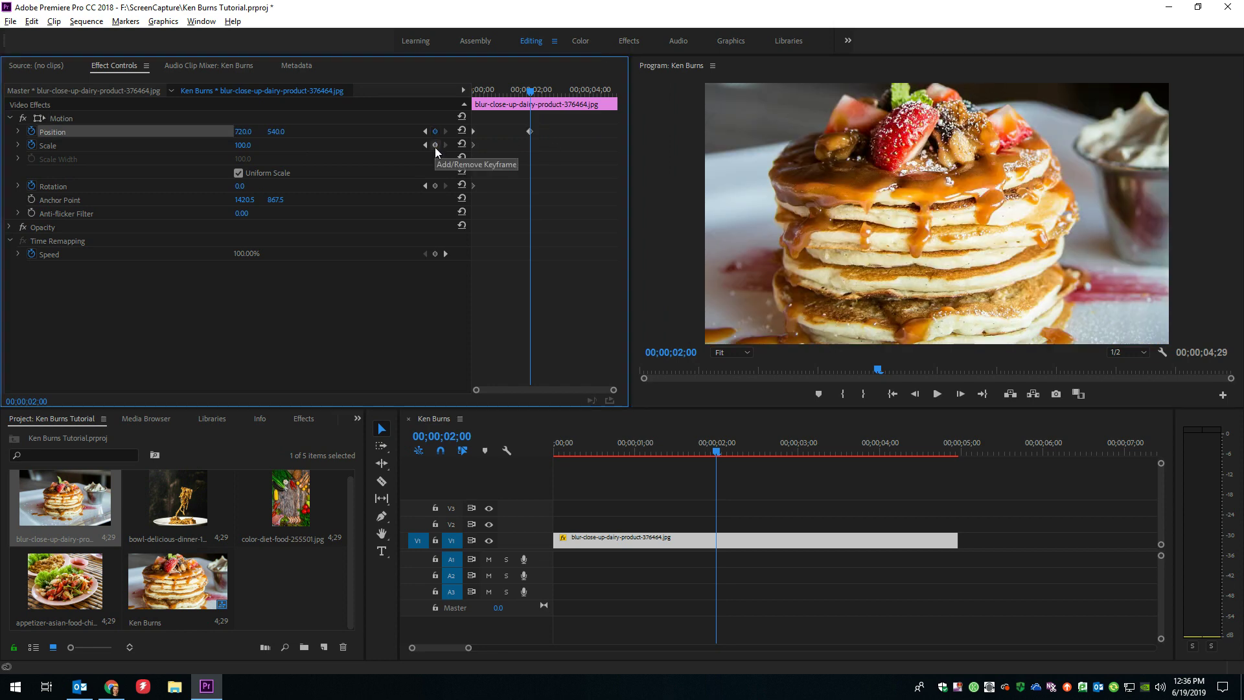
left_click(435, 144)
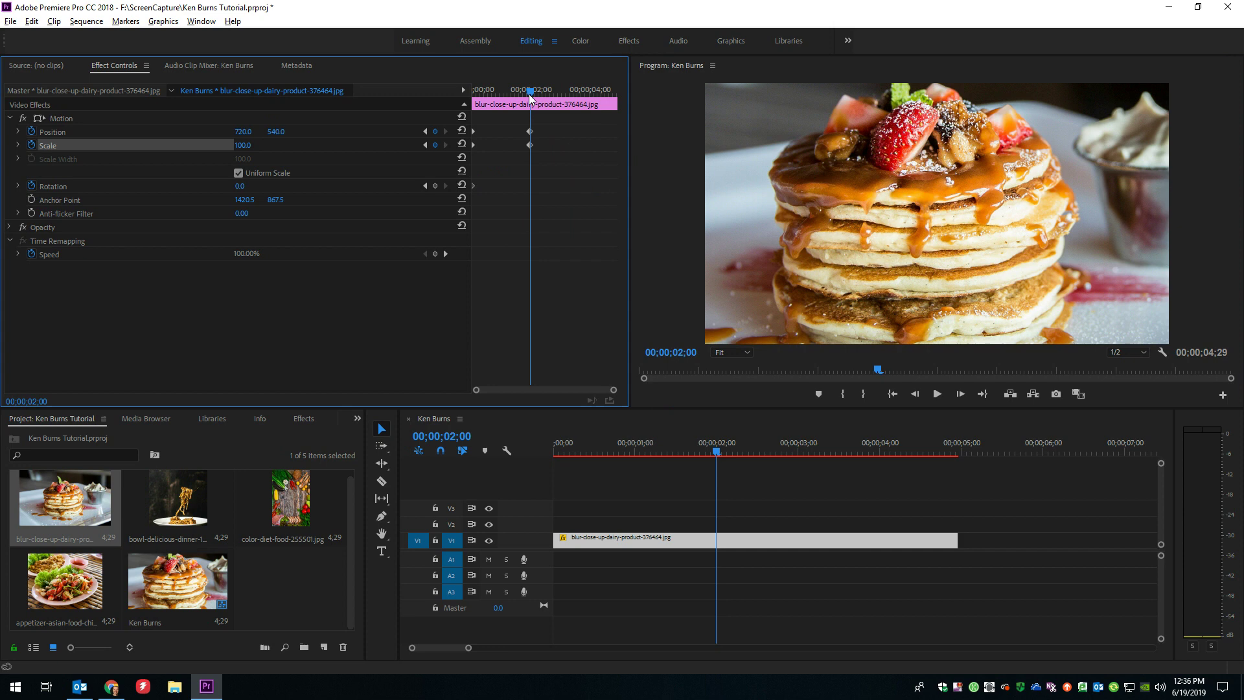
left_click_drag(530, 95, 469, 121)
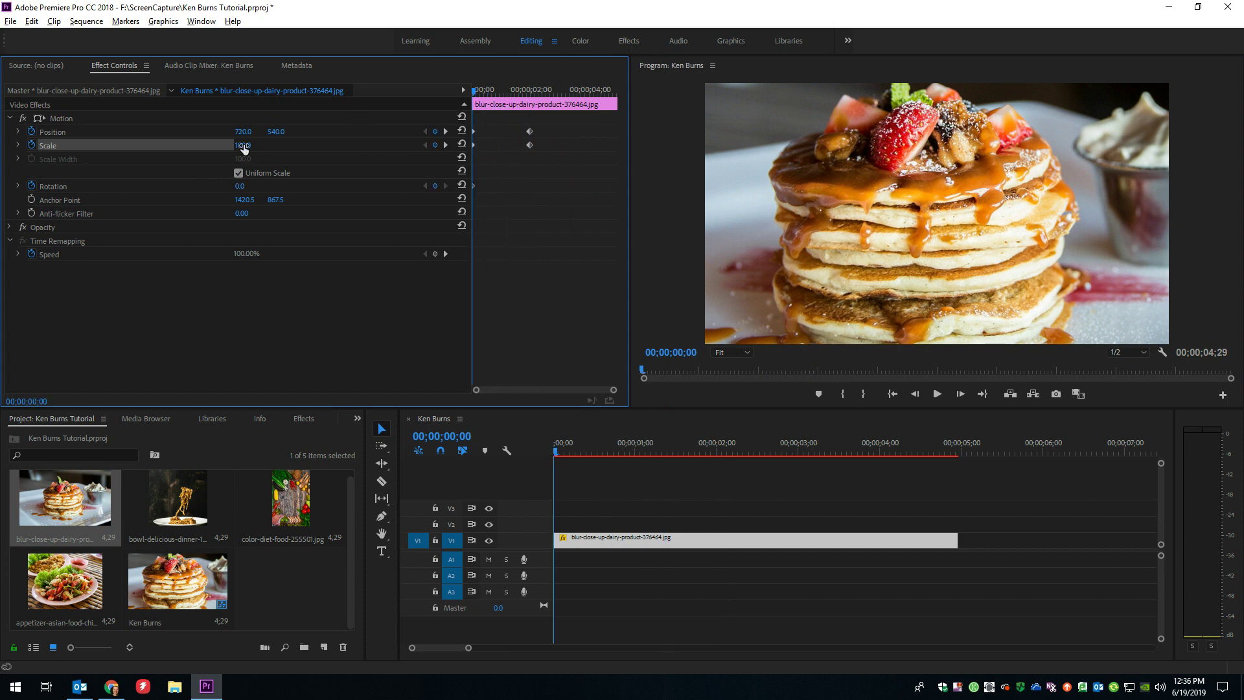
left_click_drag(243, 148, 224, 148)
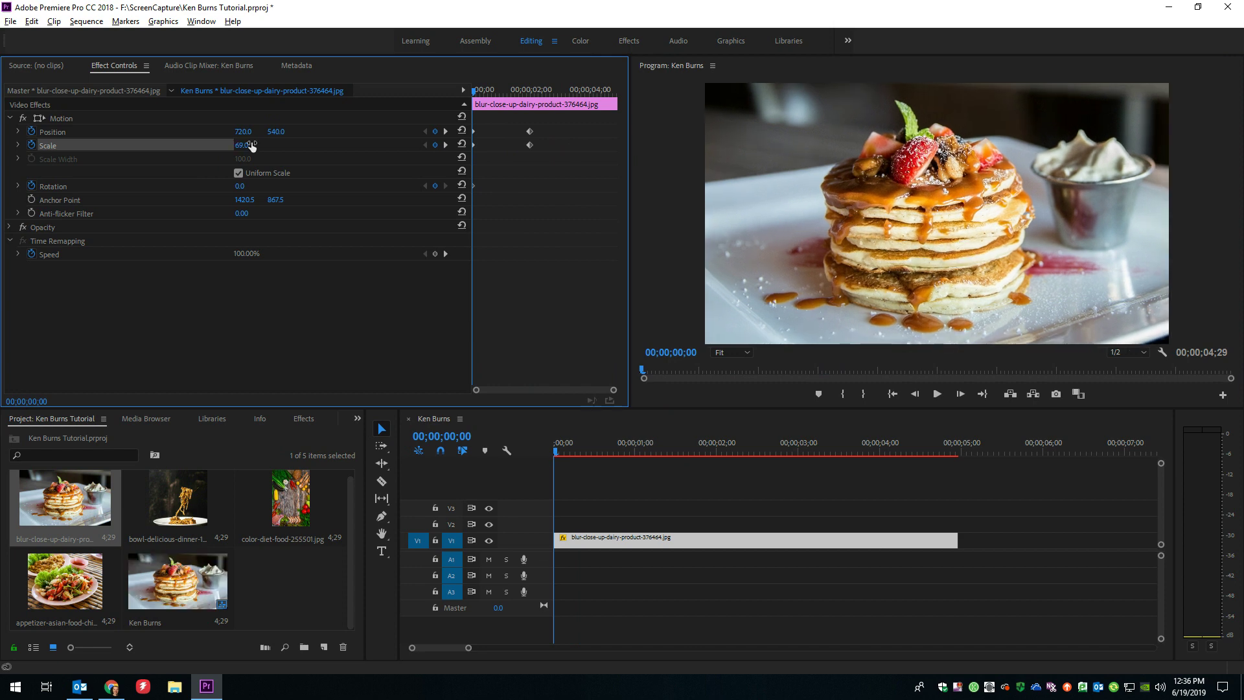
- At two seconds, drag the pancake photo to position 500.8, 682.0 and check the midpoint
left_click(449, 131)
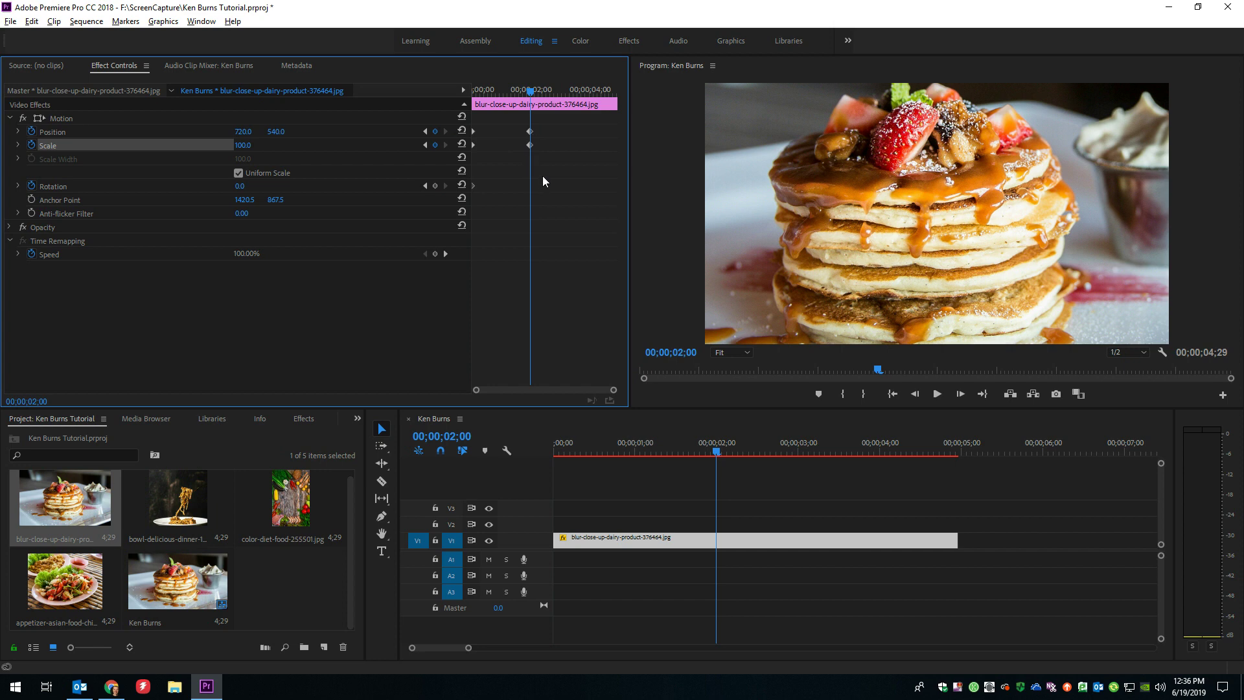
left_click(1010, 215)
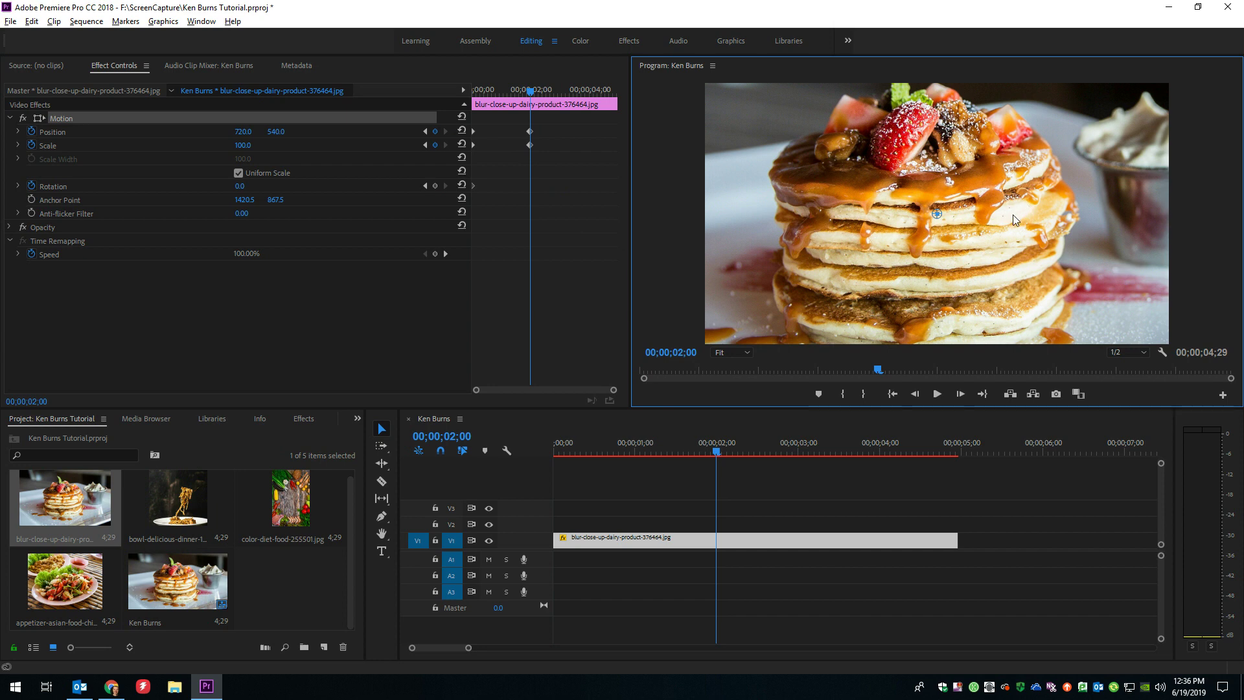
left_click_drag(1005, 215, 934, 250)
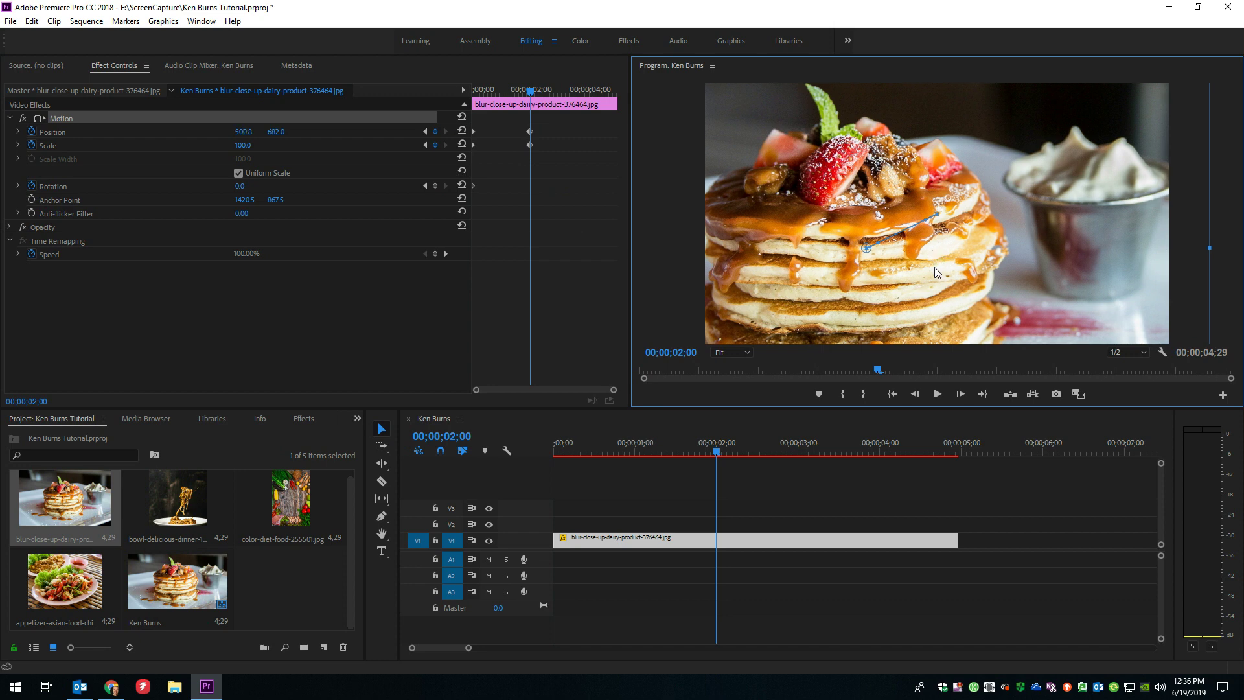
left_click_drag(530, 91, 468, 118)
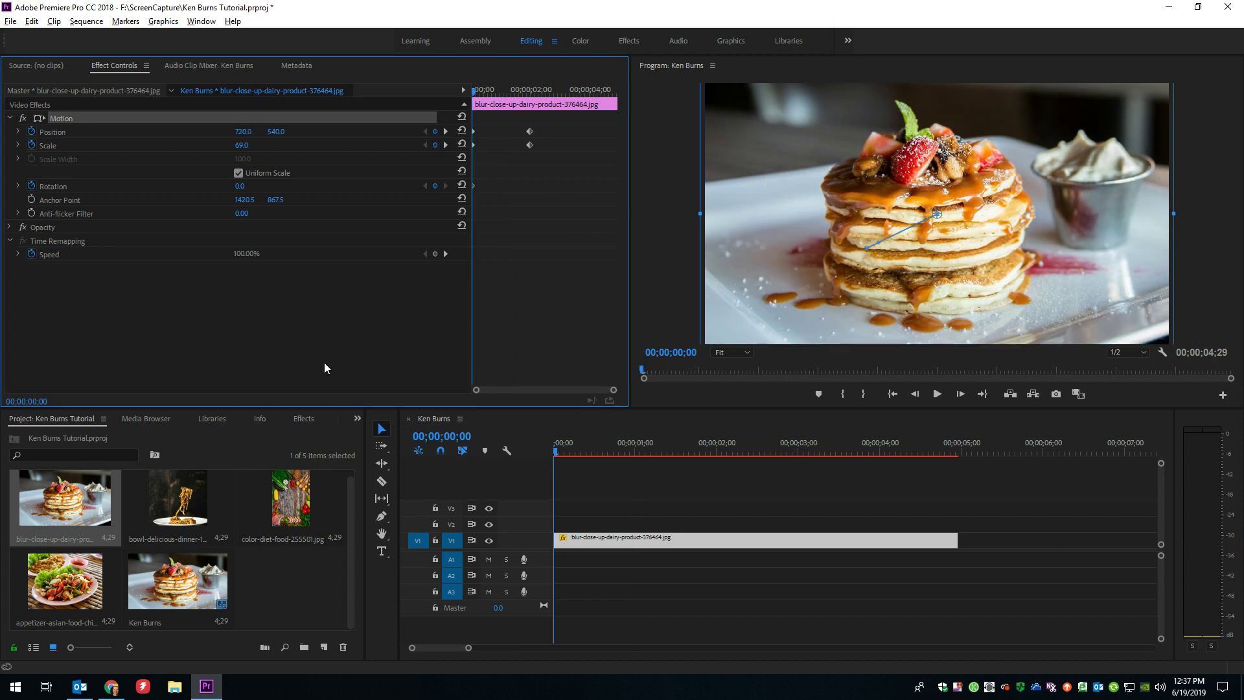
- Play the pancake move, stopping at 00;00;01;06, then marquee-select the first Position and Scale keyframes
key("space")
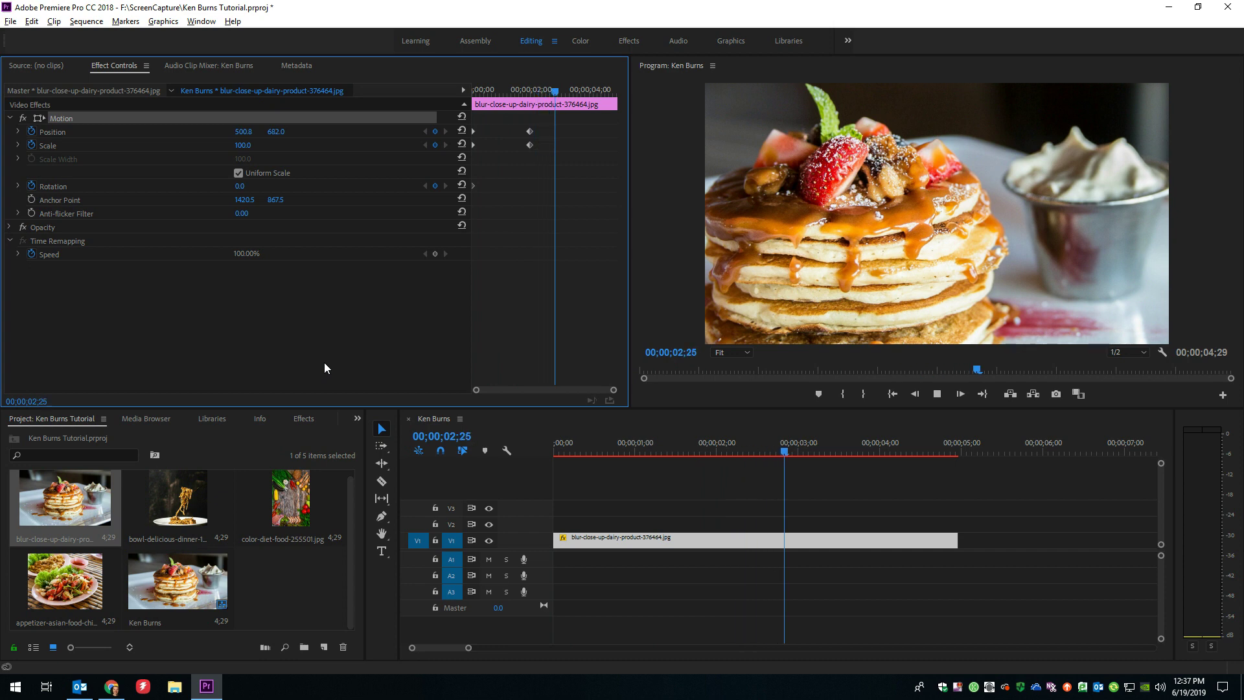
key("space")
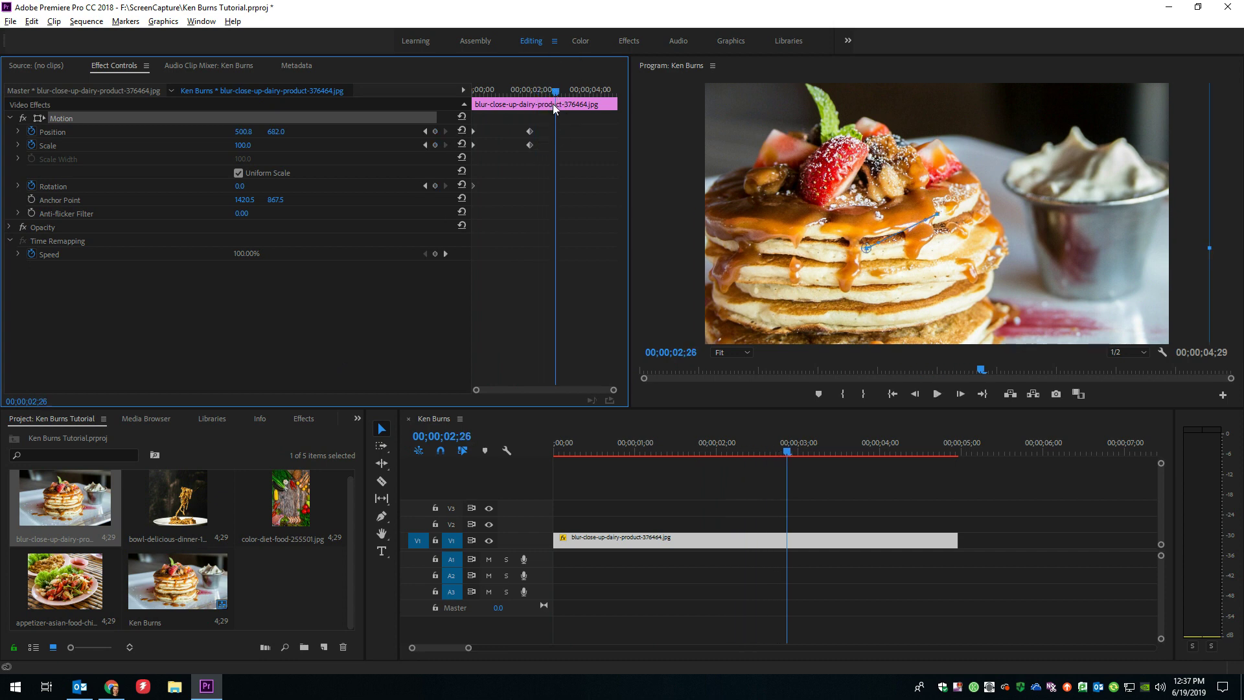
left_click_drag(557, 92, 461, 86)
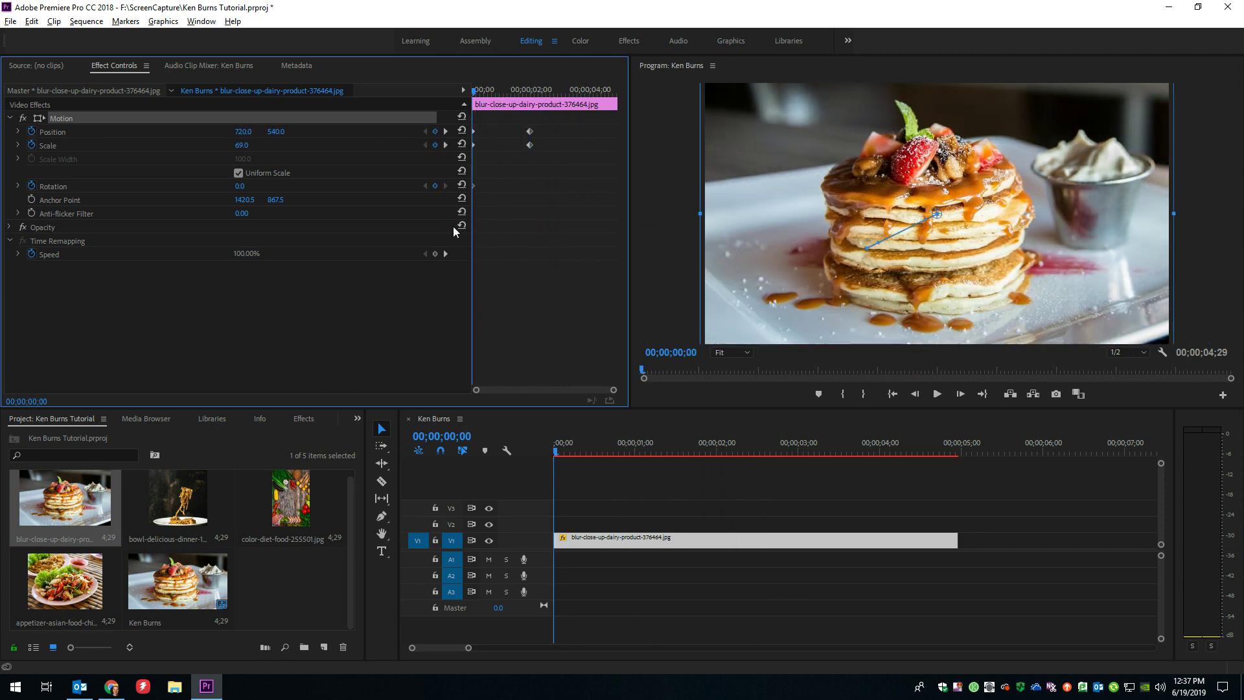
key("space")
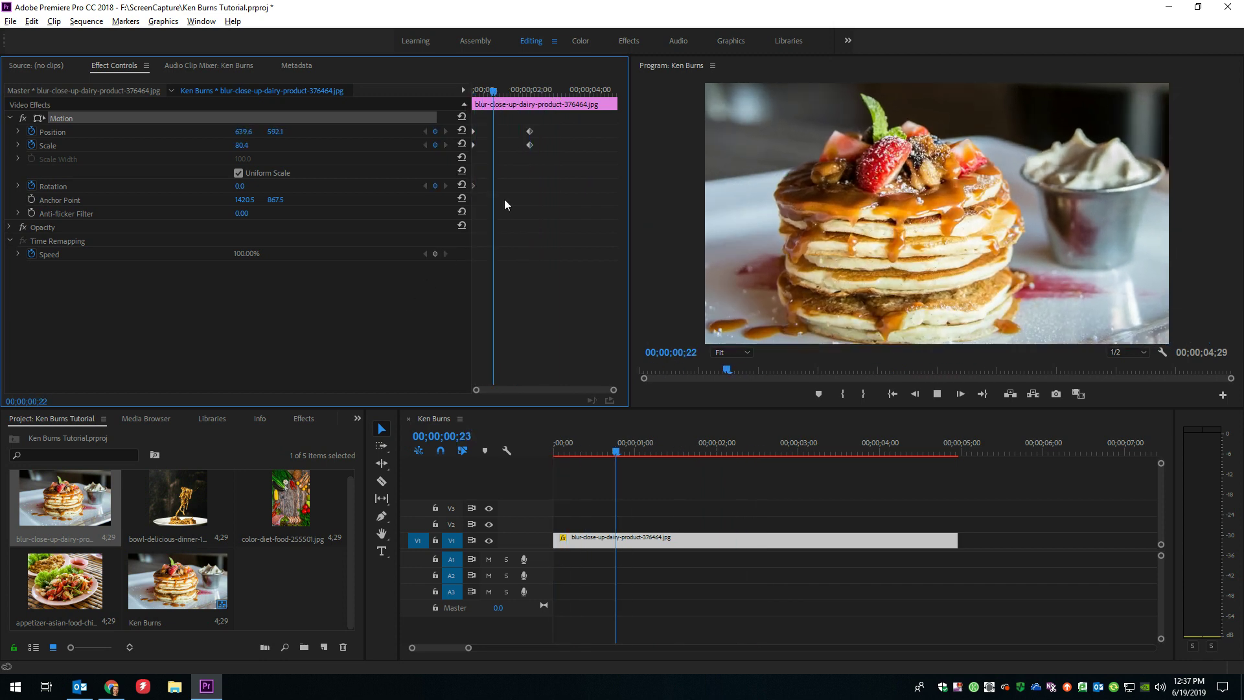
left_click(511, 95)
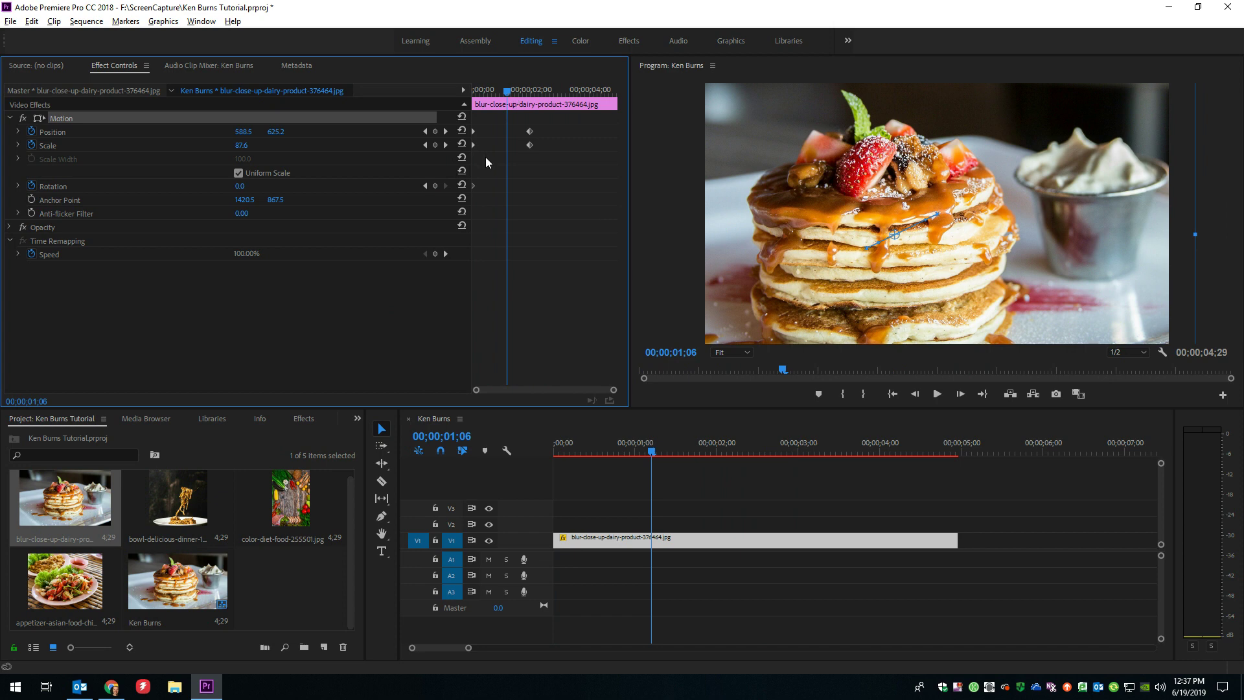
left_click_drag(486, 157, 465, 121)
- Set the starting Position and Scale keyframes to Ease Out
right_click(474, 132)
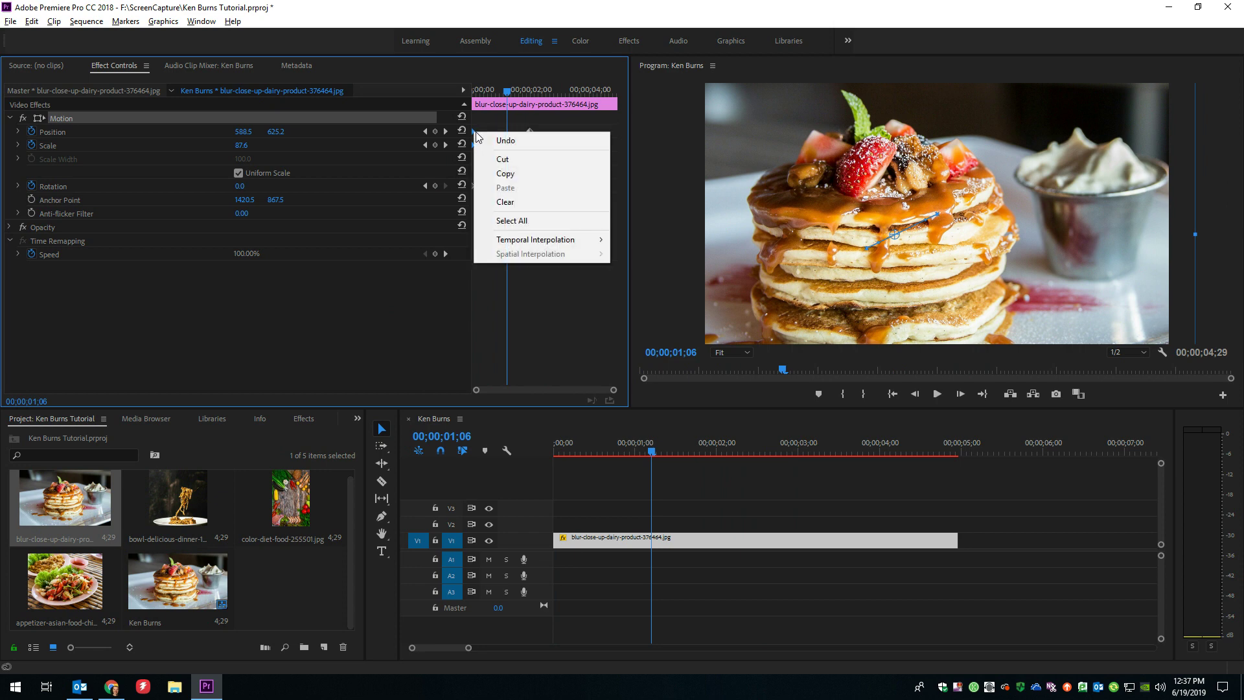
mouse_move(545, 240)
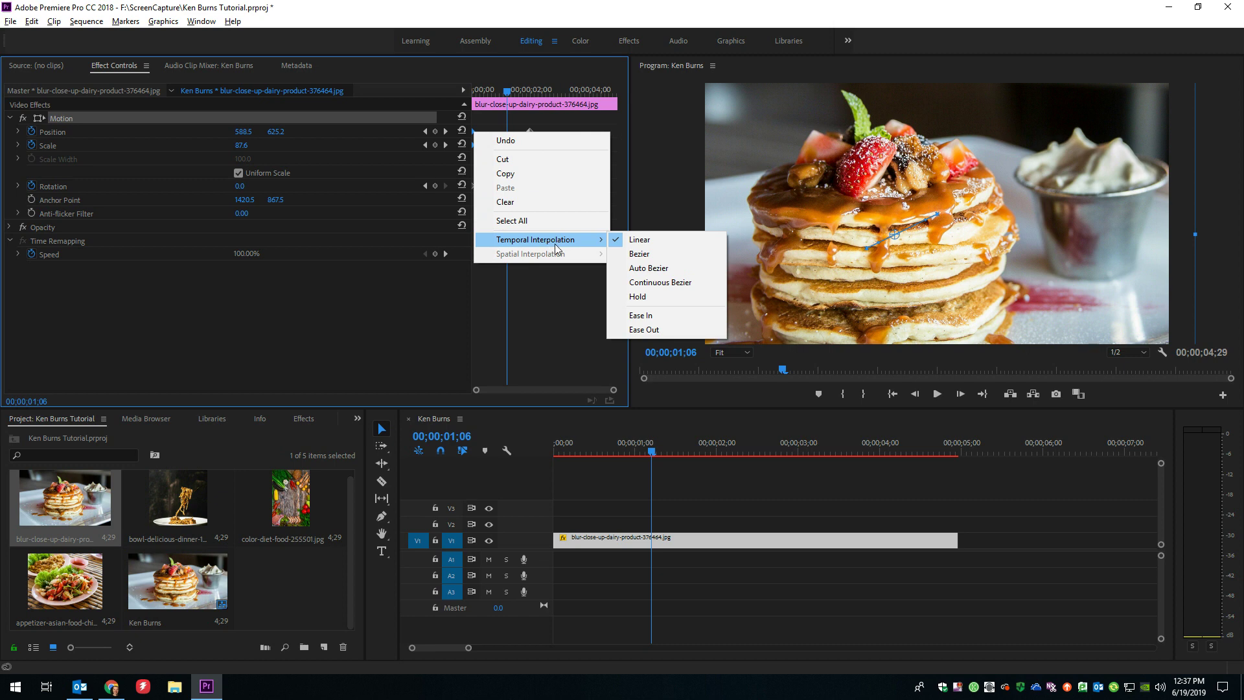
left_click(659, 330)
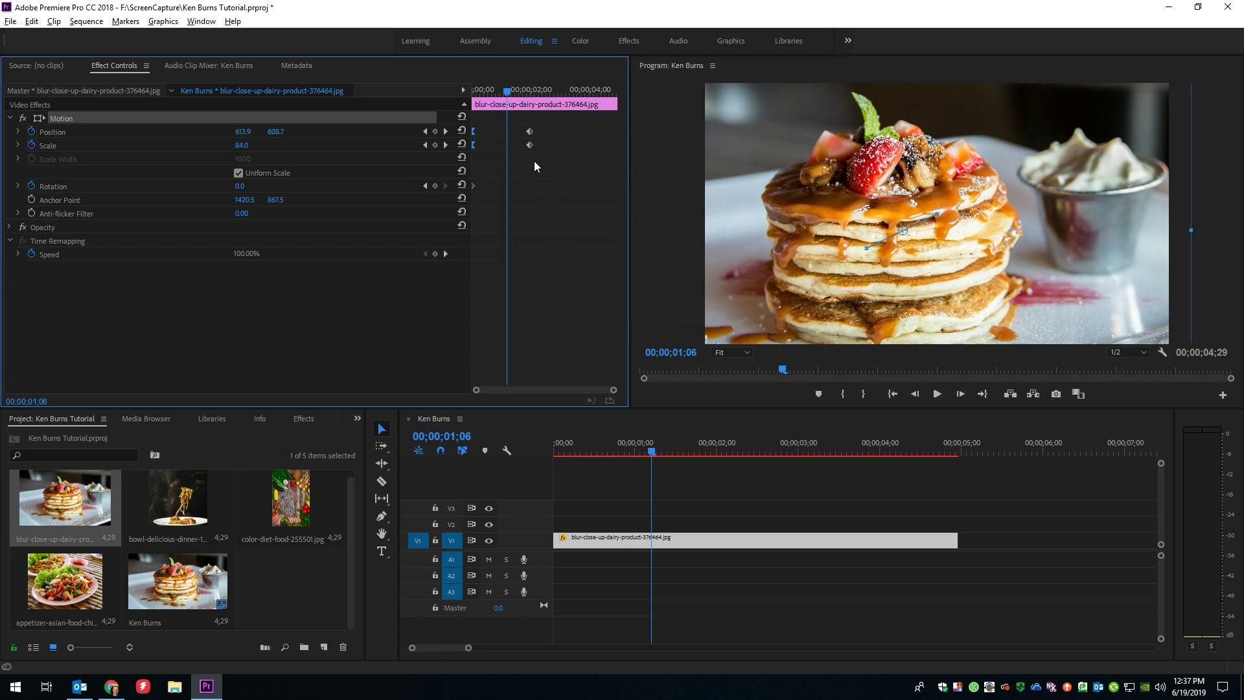
- Apply Ease In temporal interpolation to the ending Position and Scale keyframes
left_click_drag(524, 154, 555, 118)
right_click(530, 132)
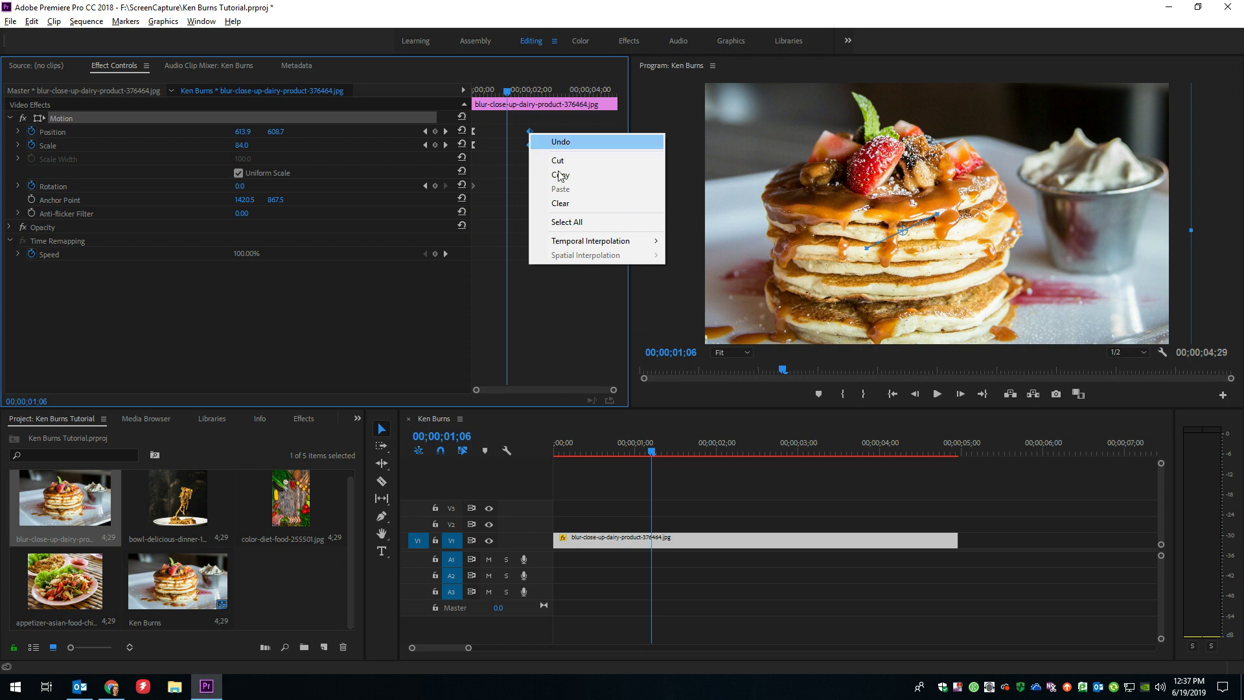
mouse_move(630, 243)
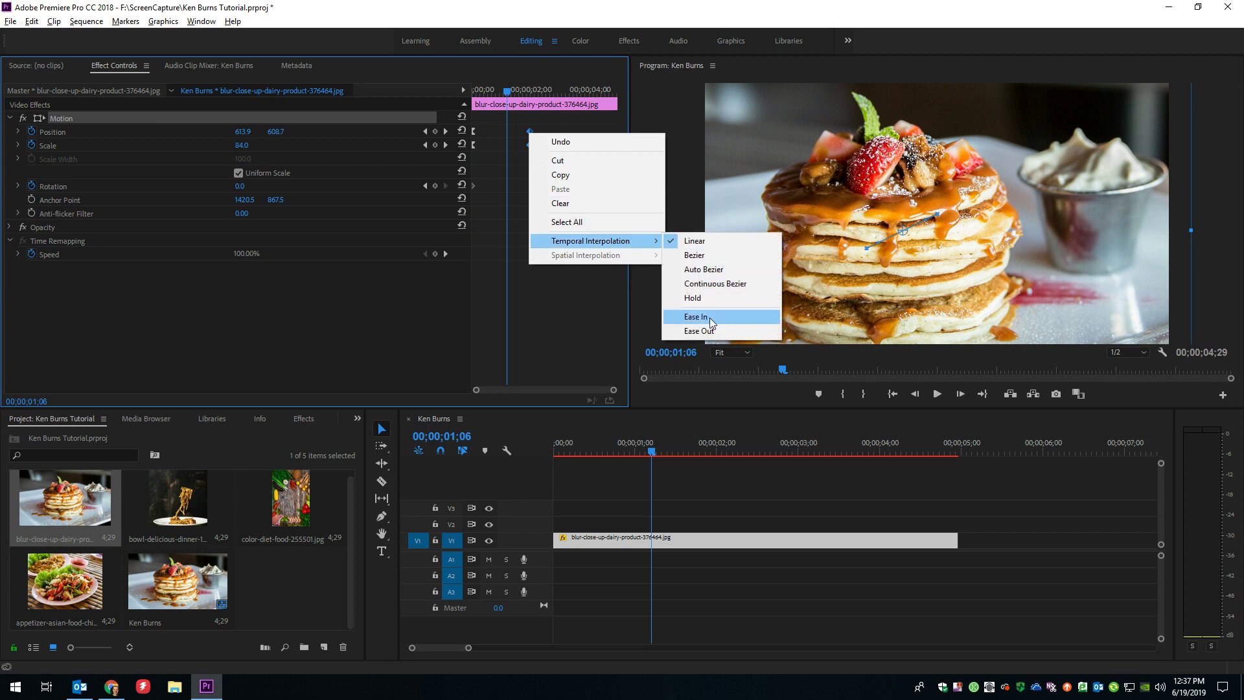
left_click(709, 318)
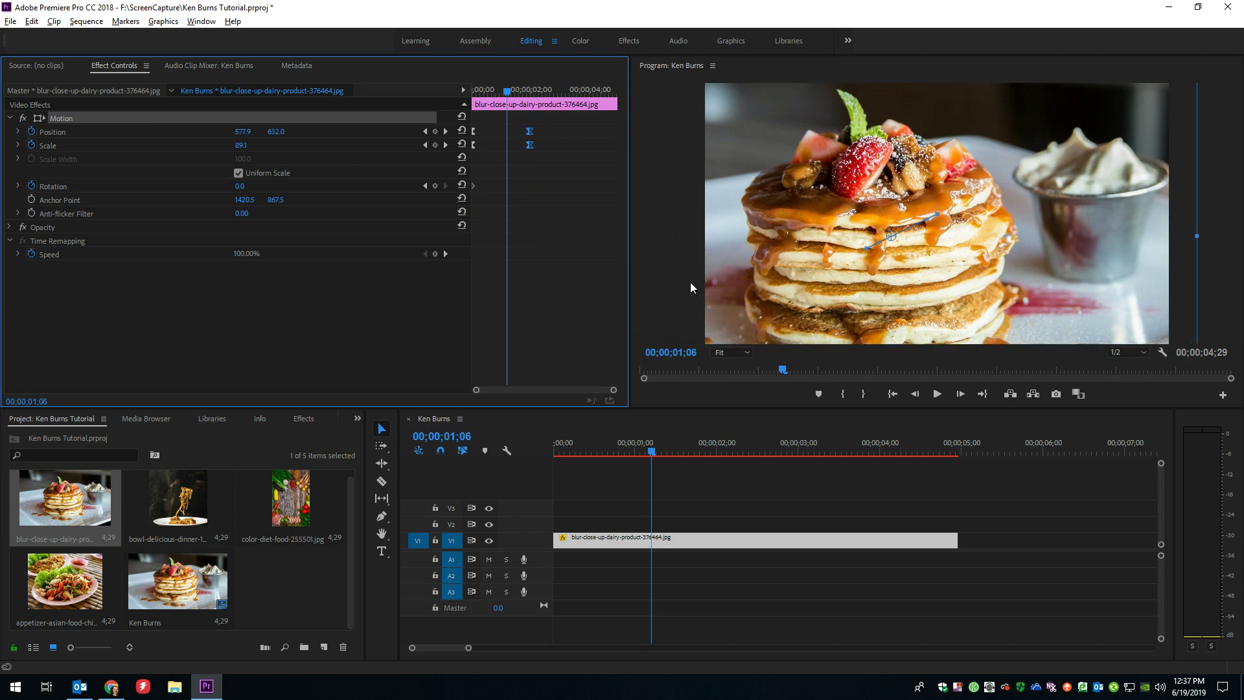
left_click_drag(509, 91, 465, 88)
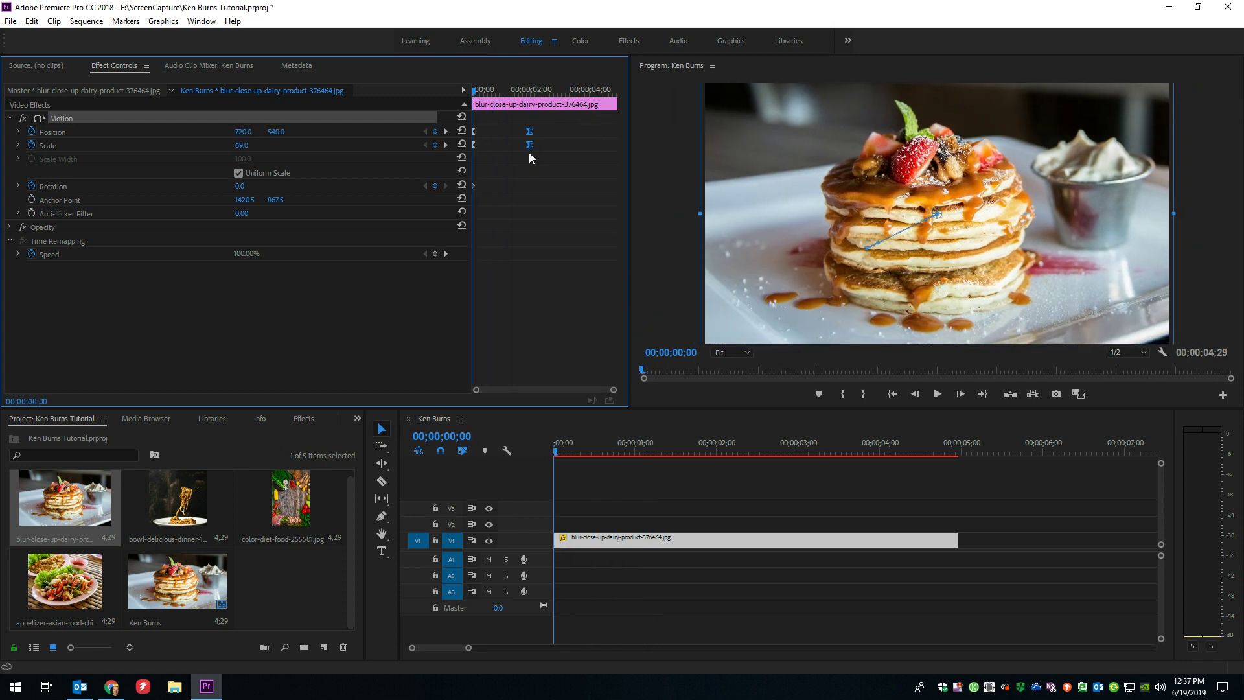
key("space")
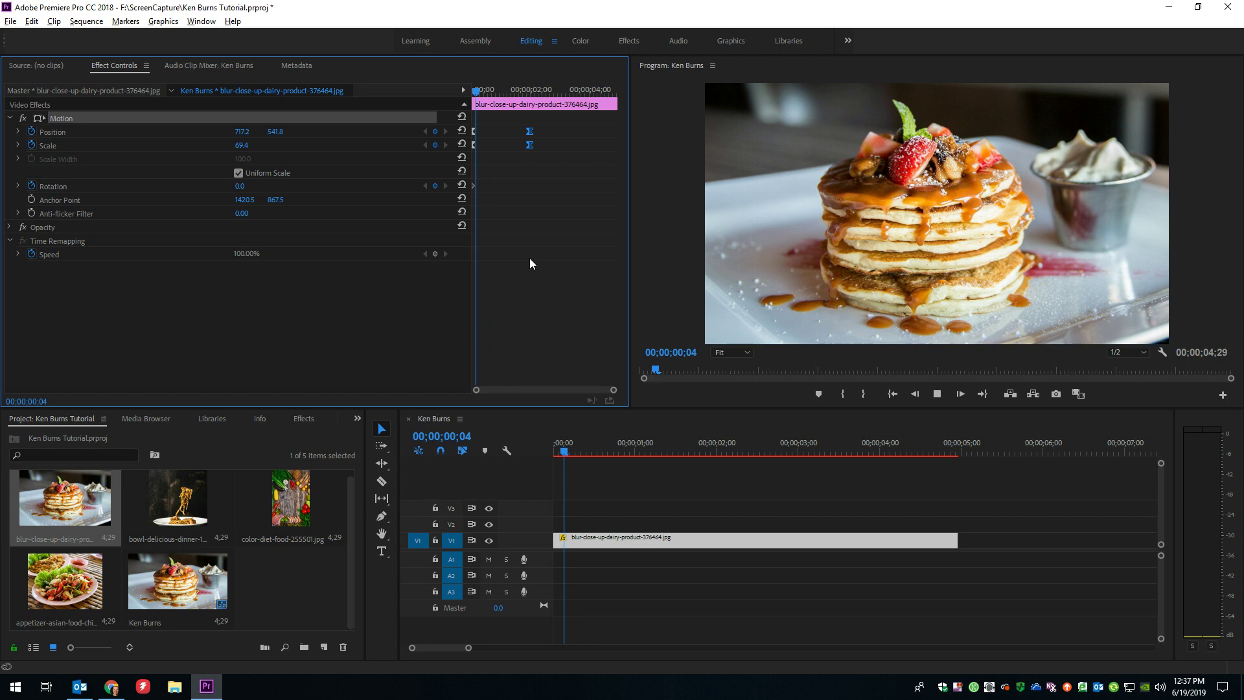
key("space")
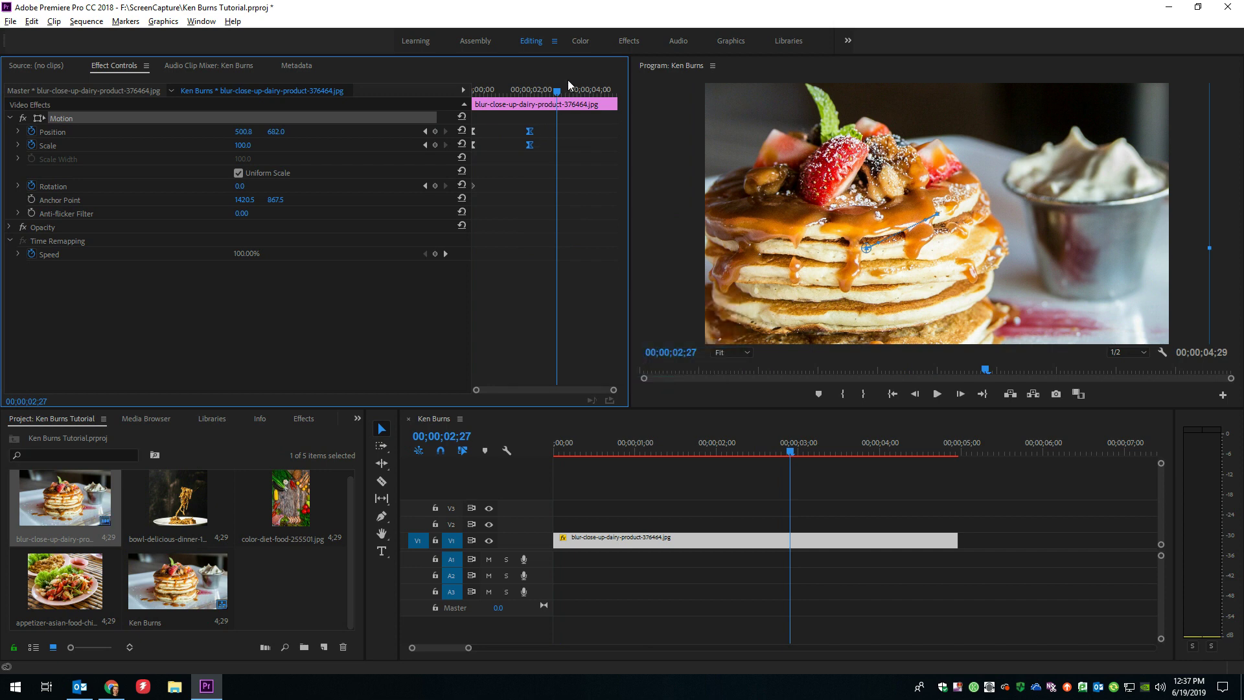
left_click_drag(557, 90, 474, 94)
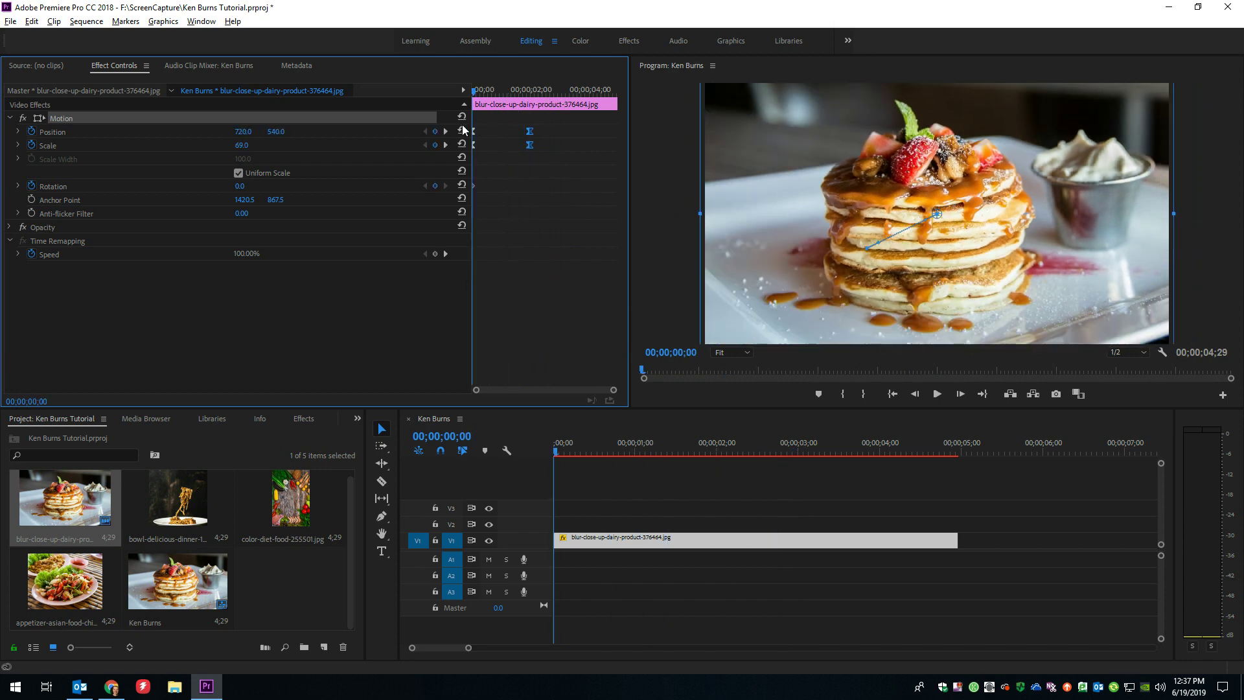
key("space")
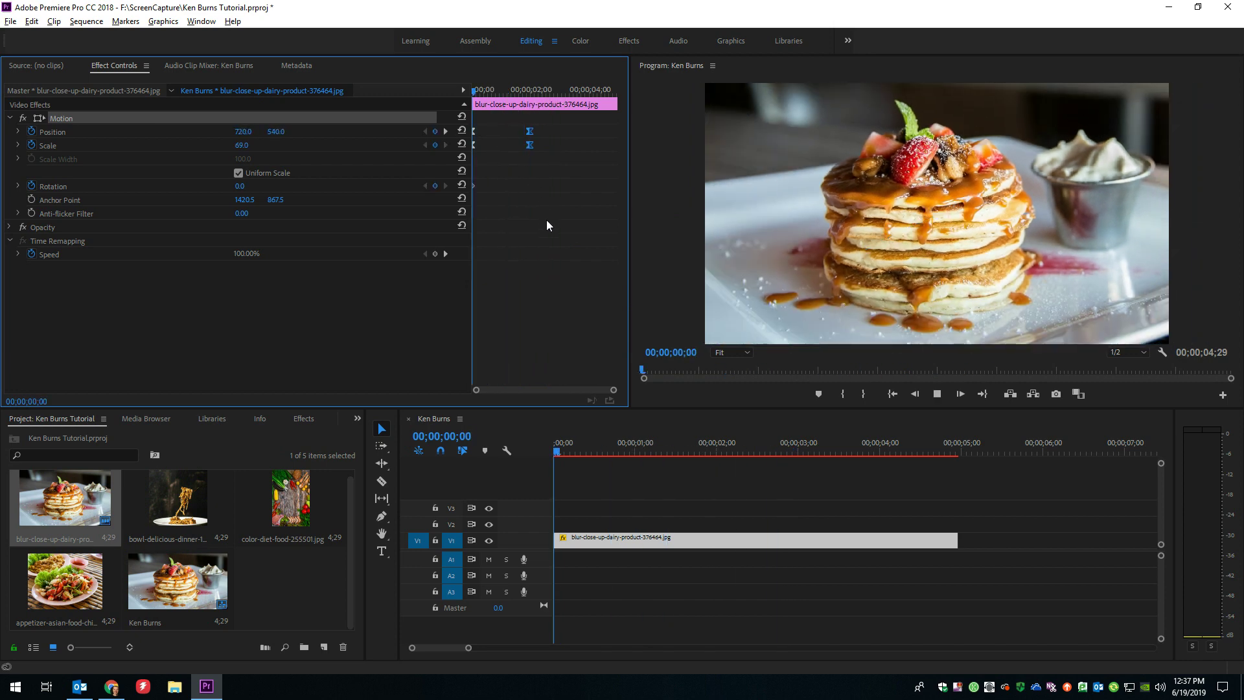
key("space")
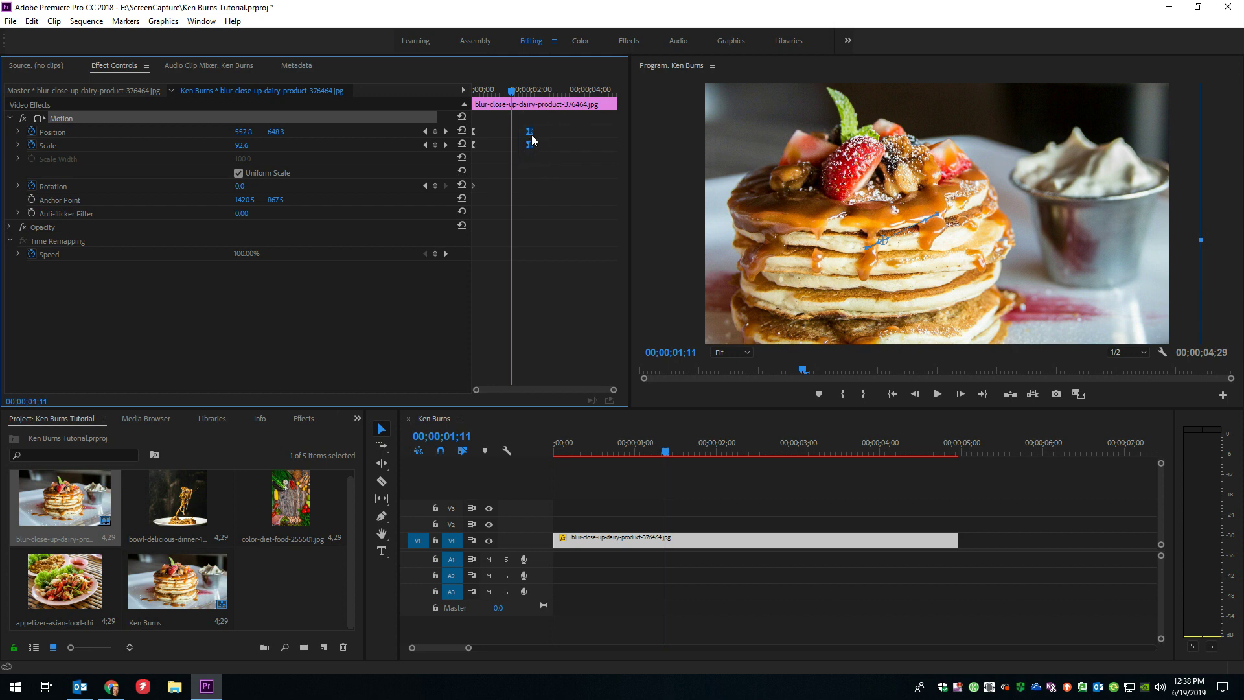
- Drag the ending keyframes toward the clip's end and preview the slower zoom to 00;00;03;09
left_click_drag(530, 131, 613, 136)
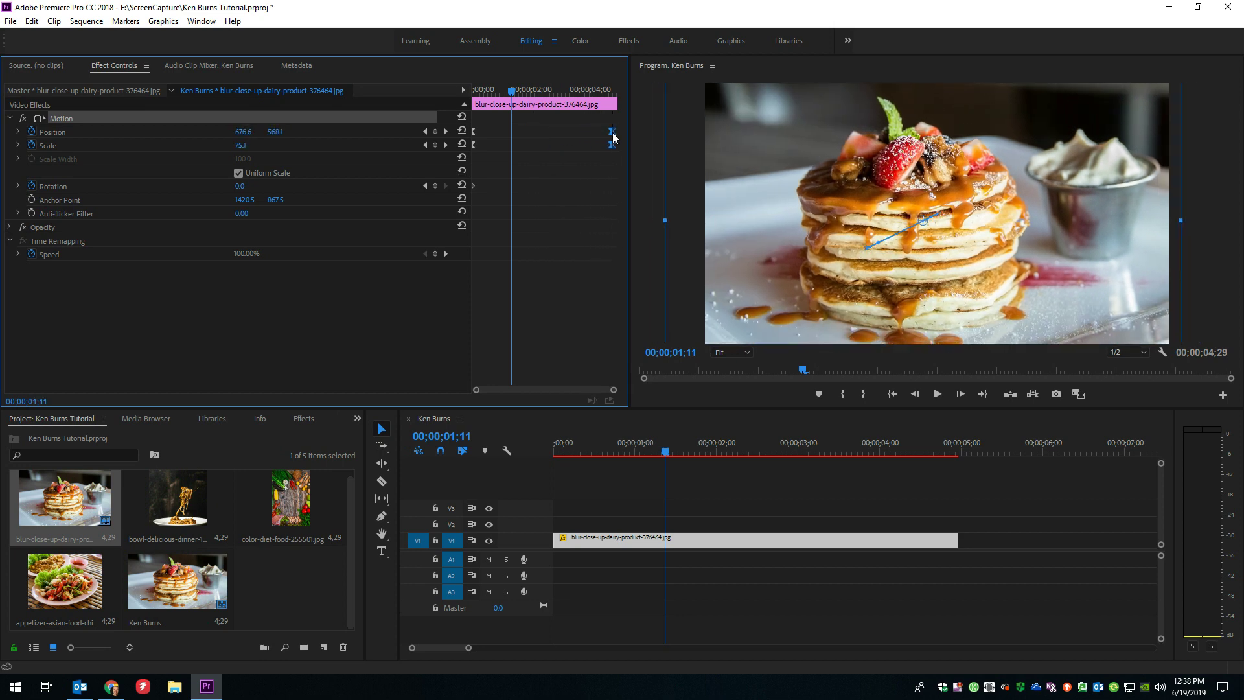
left_click_drag(516, 97, 461, 85)
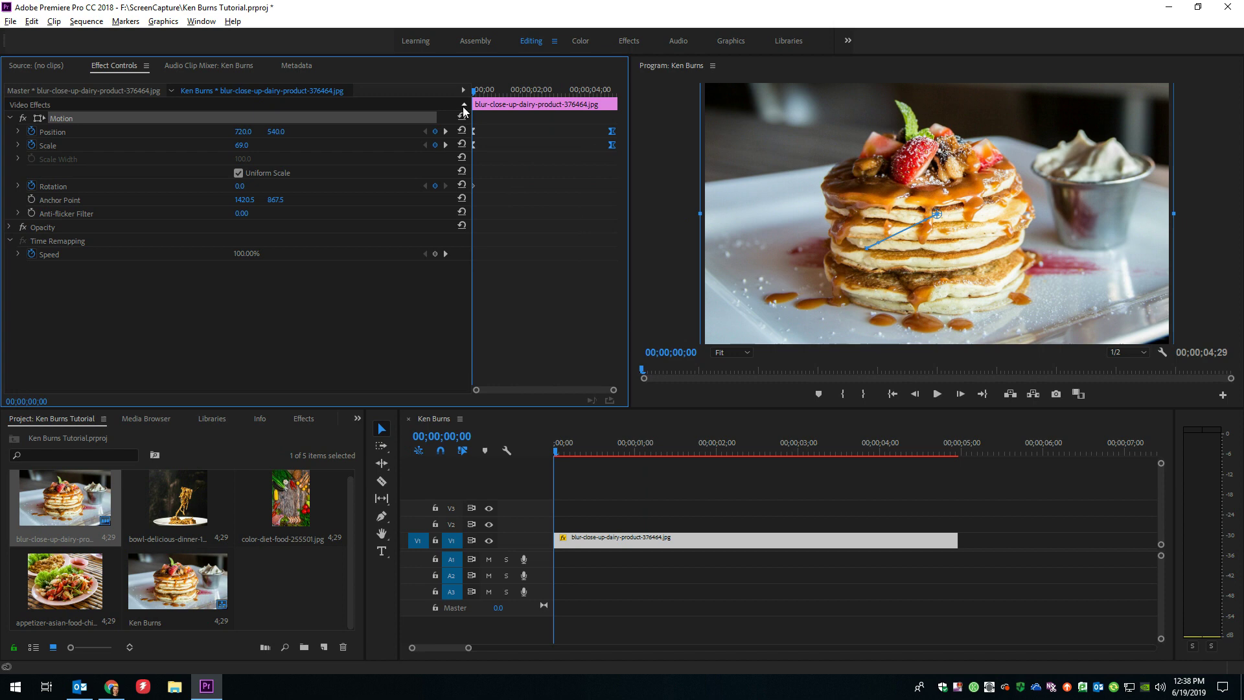
key("space")
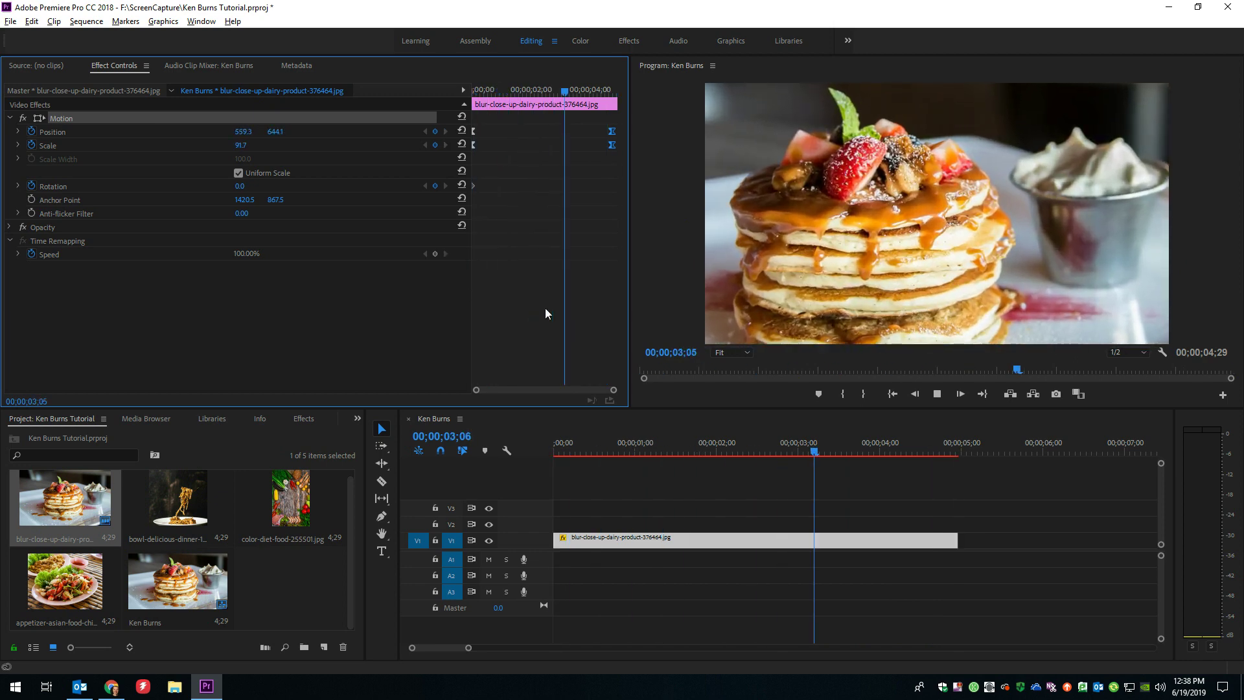
key("space")
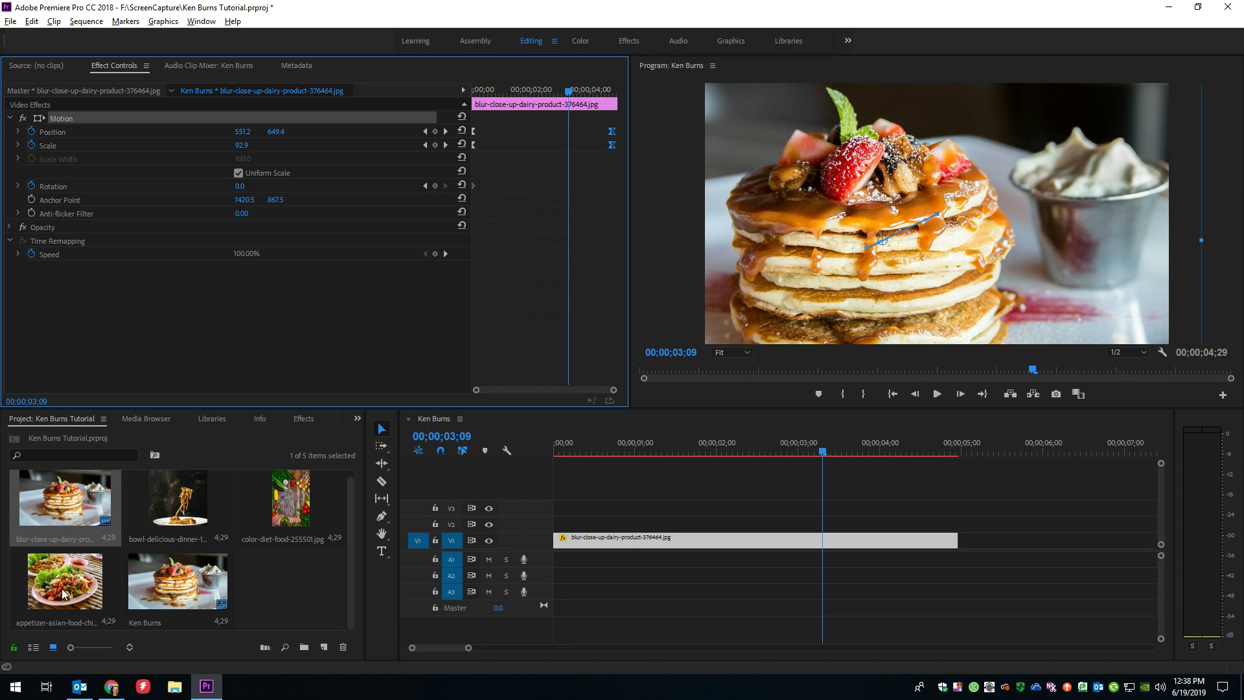
- Drop appetizer-asian-food-chili-1234535.jpg after the pancake clip on V1, select it, and go to its first frame
left_click_drag(65, 595, 962, 545)
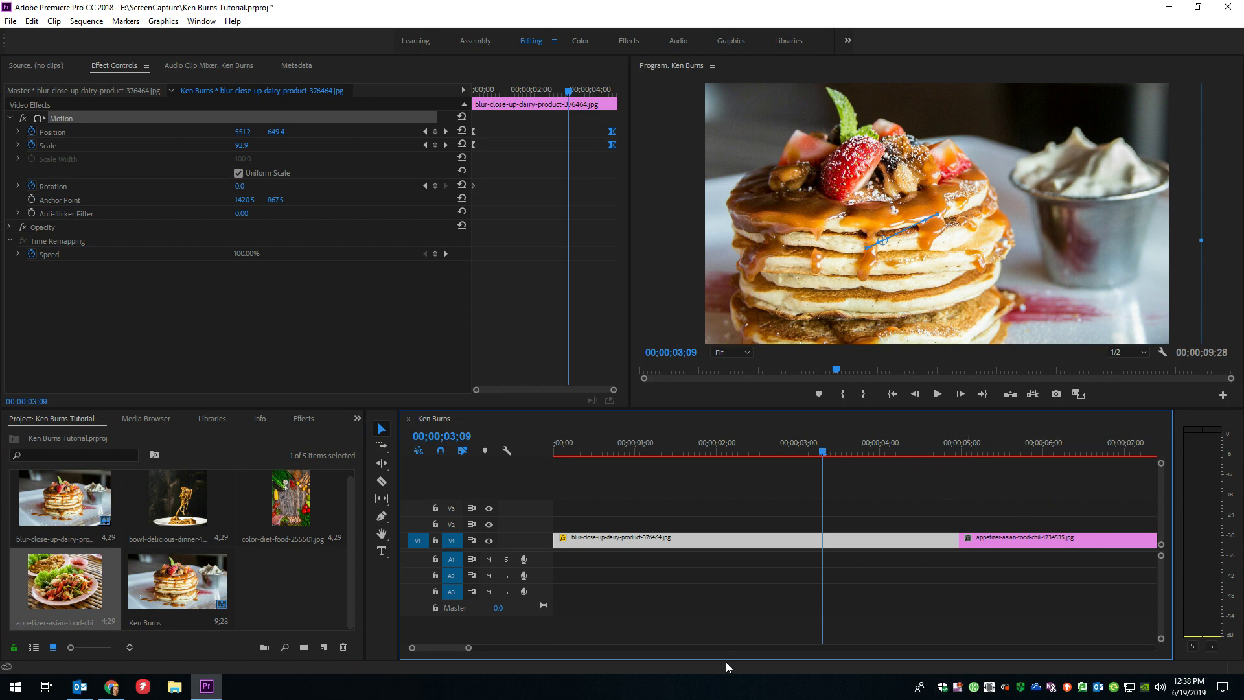
scroll(437, 651, "down", 5)
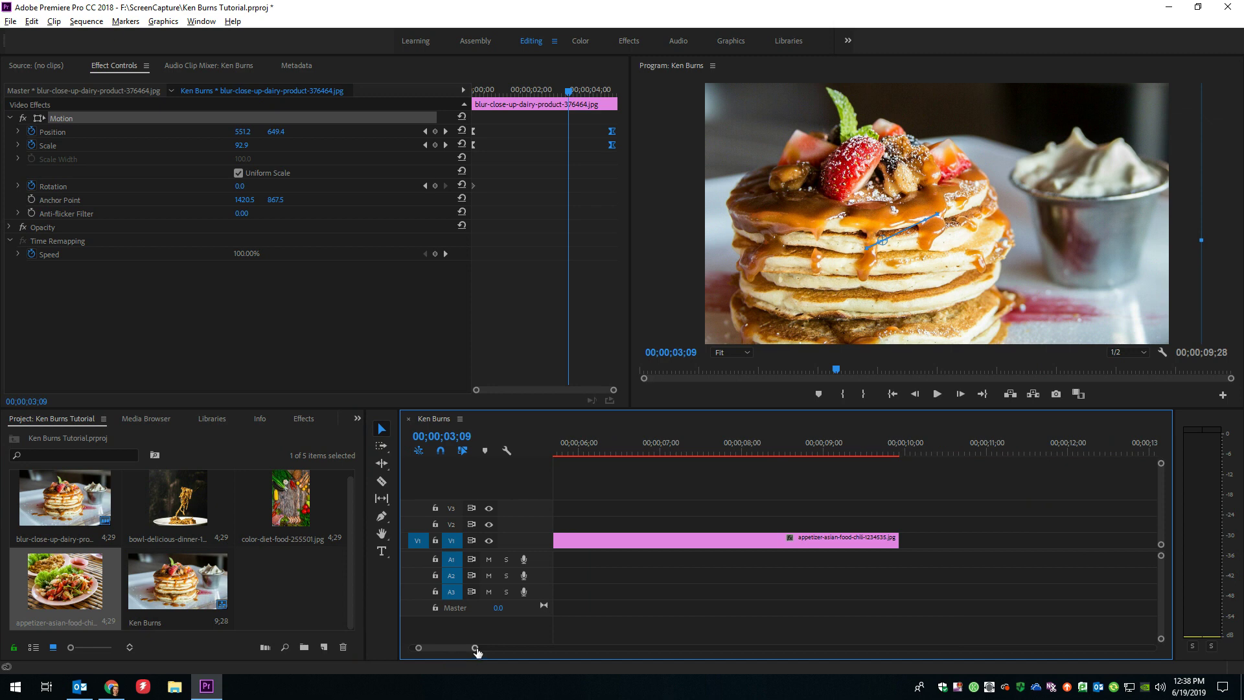
scroll(450, 653, "up", 5)
left_click_drag(480, 650, 487, 652)
left_click(954, 538)
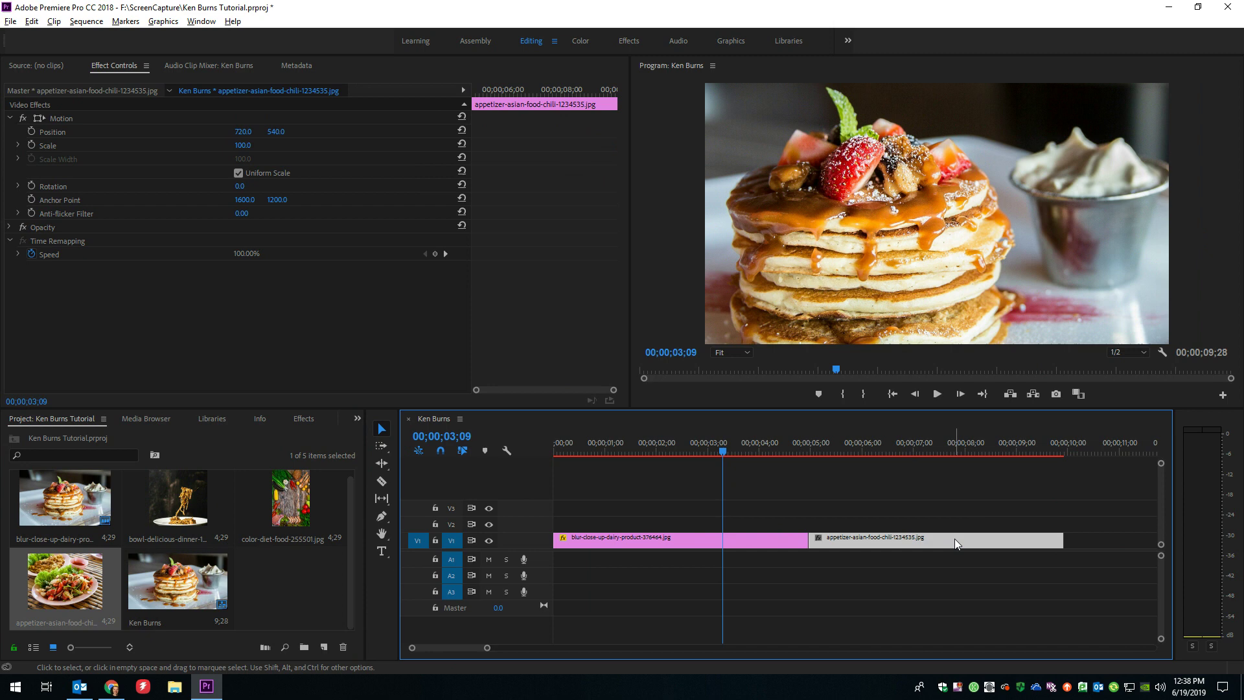
left_click(495, 92)
left_click_drag(495, 93, 461, 86)
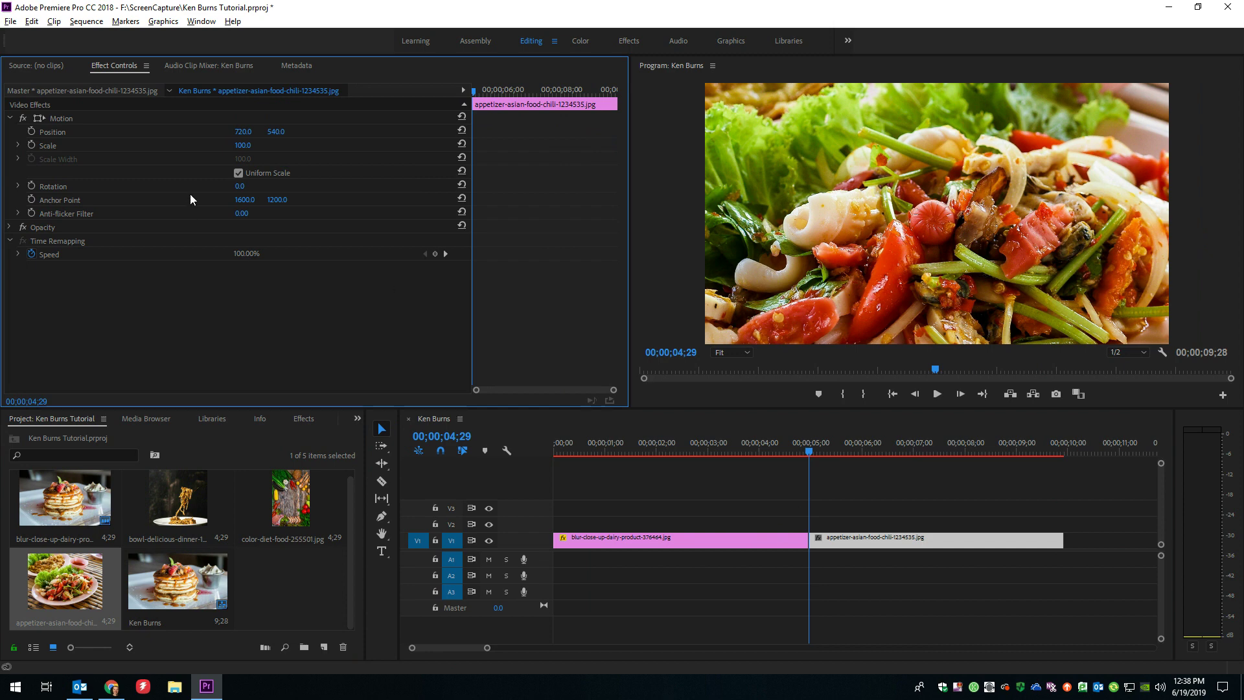
- Turn on Position, Scale and Rotation keyframing for the salad clip
left_click(30, 131)
left_click(31, 146)
left_click(31, 186)
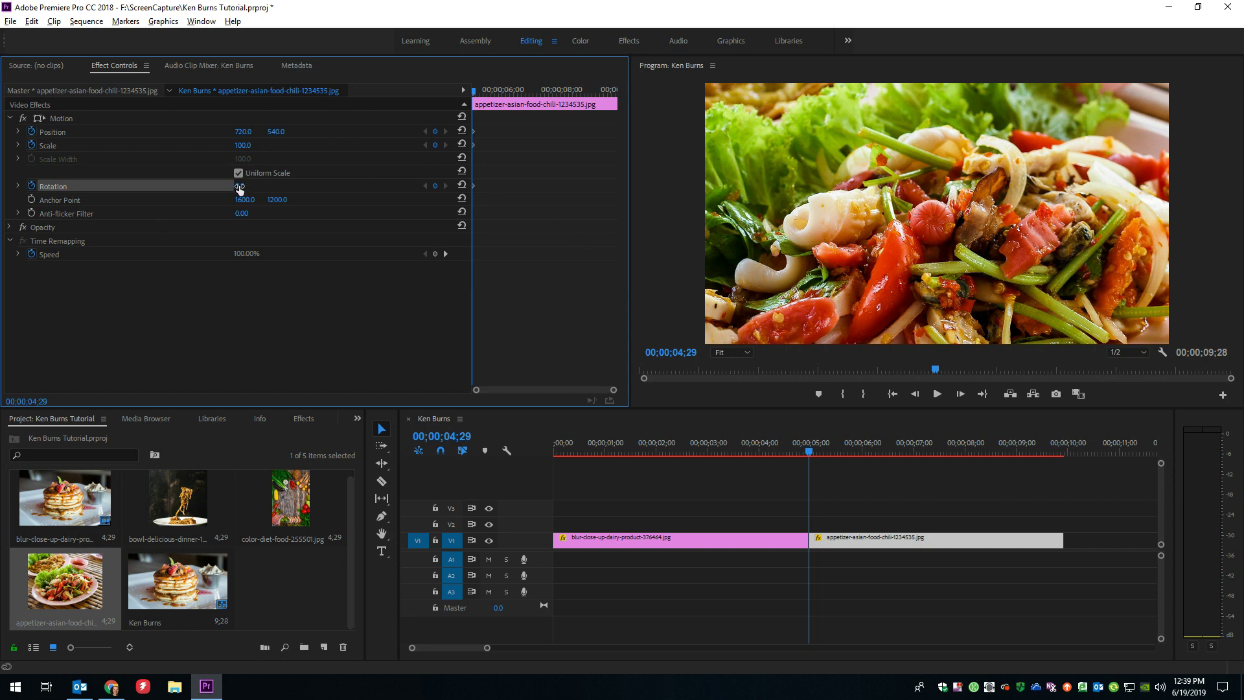
- Tilt the salad photo to 16.3° with the Rotation dial, then go to 00;00;07;16
left_click(18, 187)
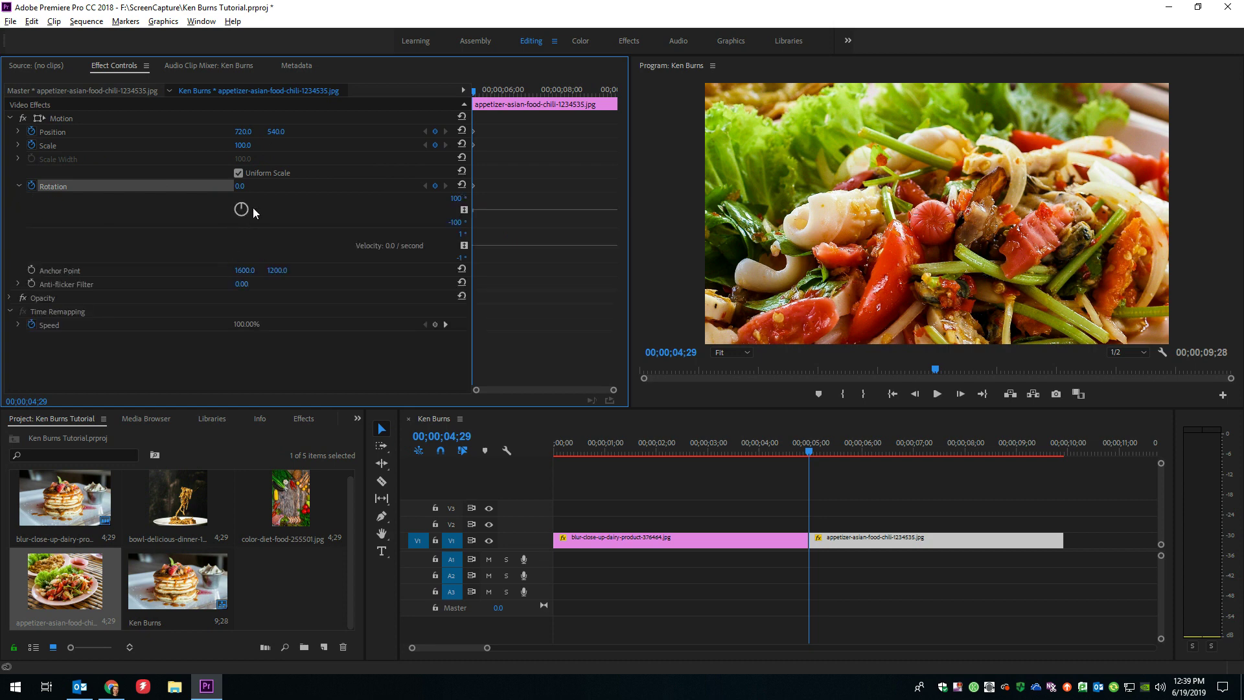
left_click_drag(243, 210, 241, 214)
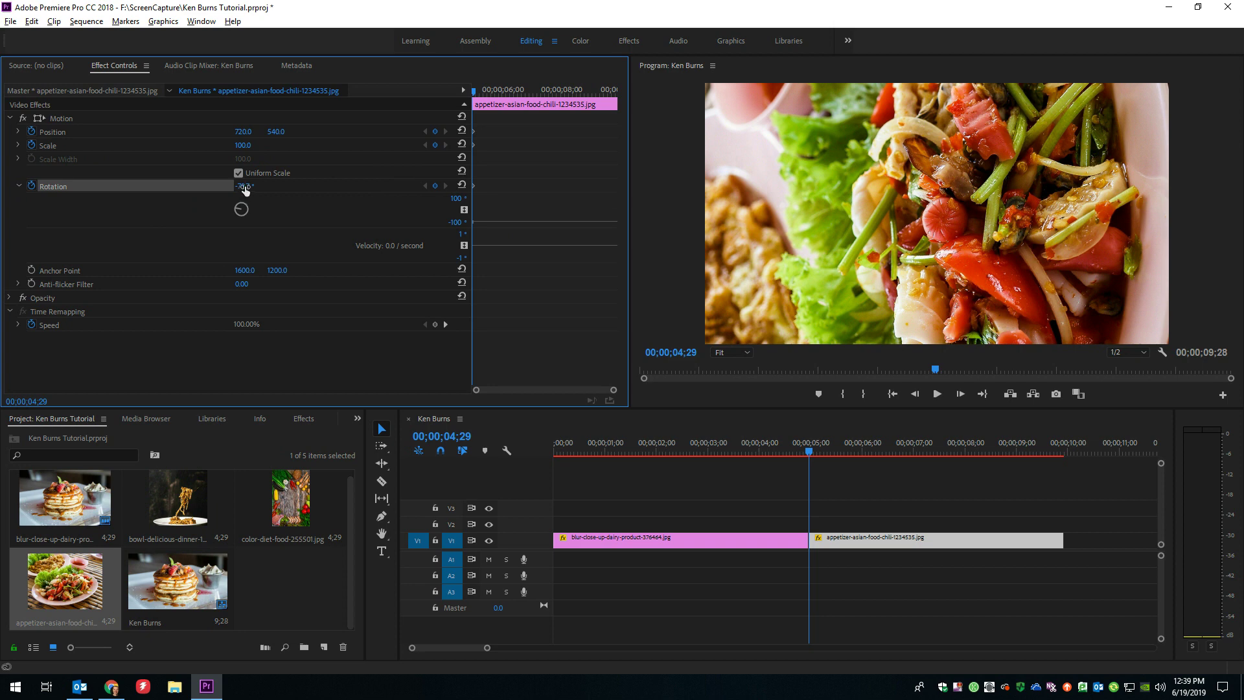
left_click_drag(243, 186, 306, 186)
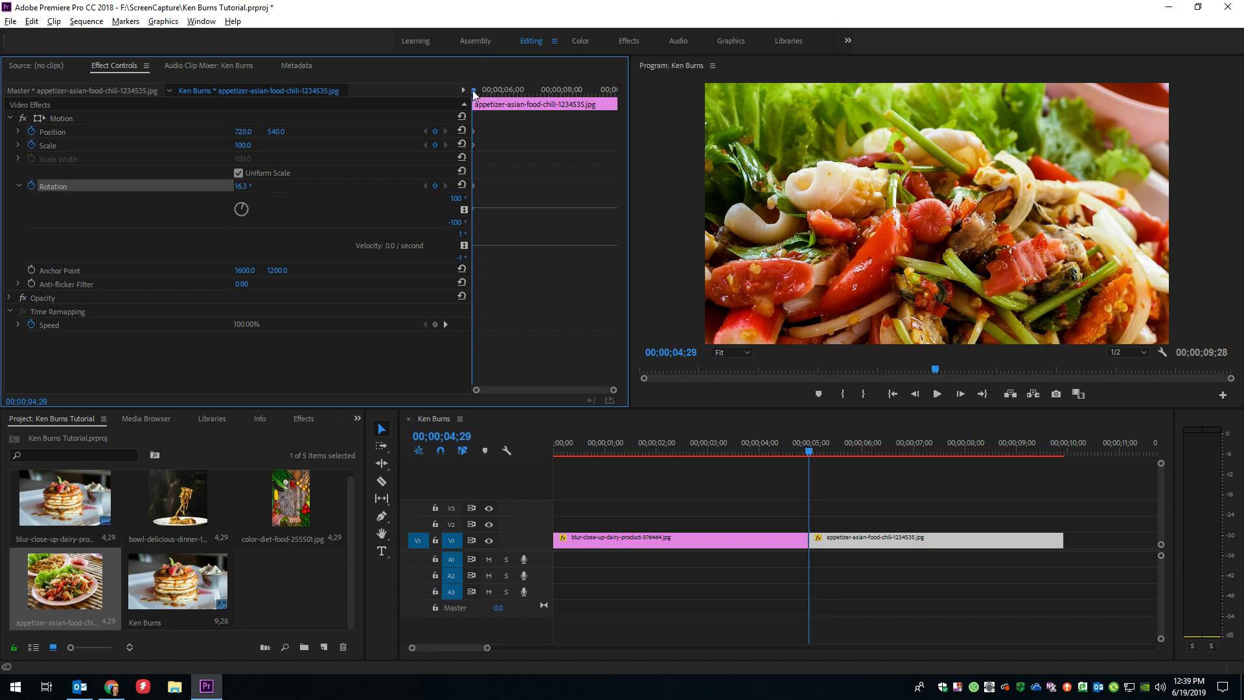
left_click_drag(473, 92, 547, 104)
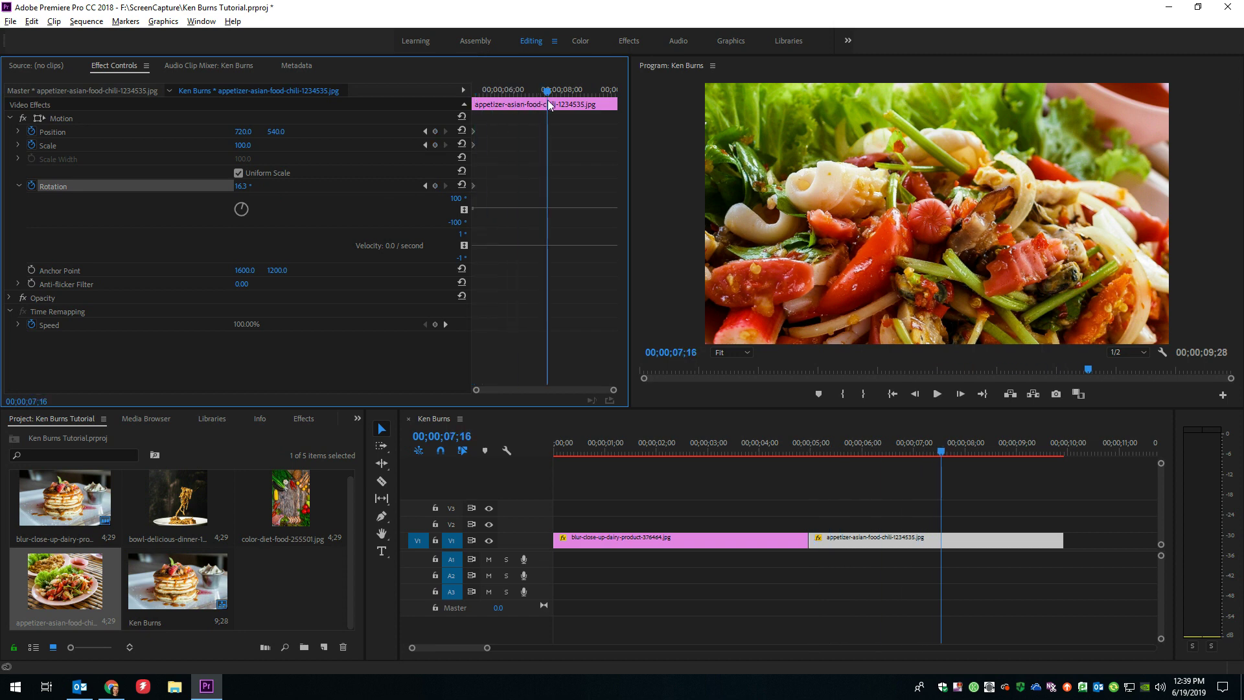
- Add Position, Scale and Rotation keyframes at 00;00;07;16 and shrink the salad photo to 62% scale
left_click(435, 131)
left_click(434, 144)
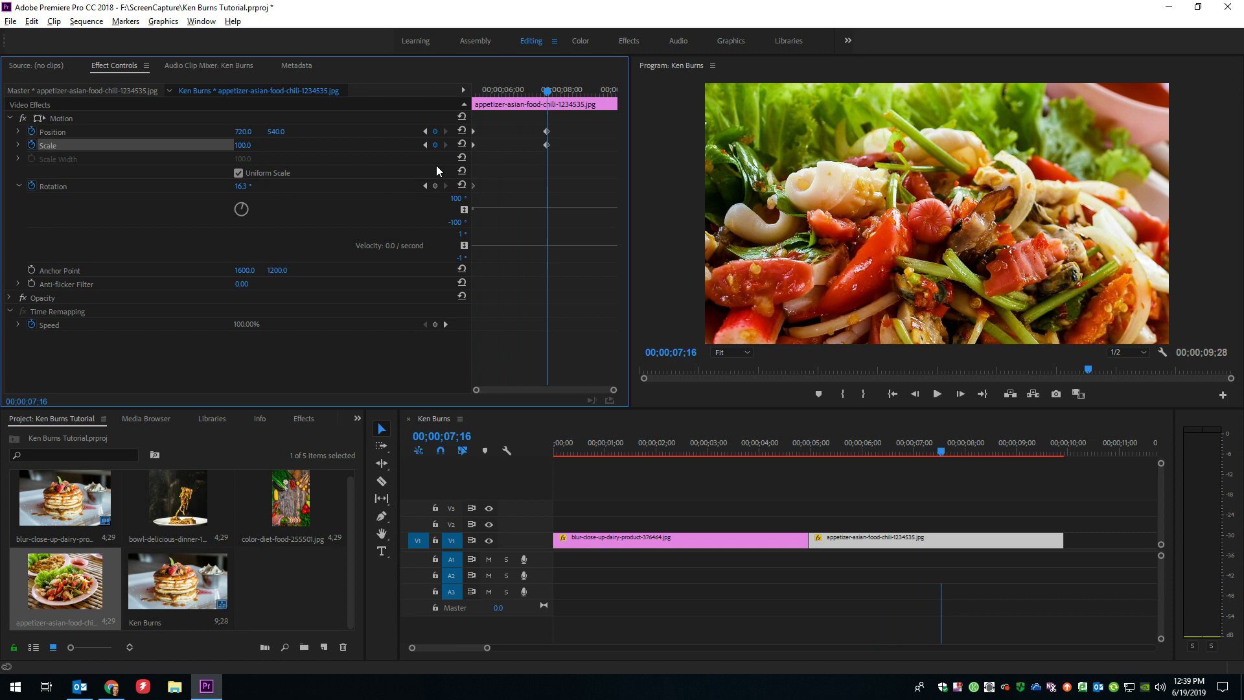
left_click(435, 186)
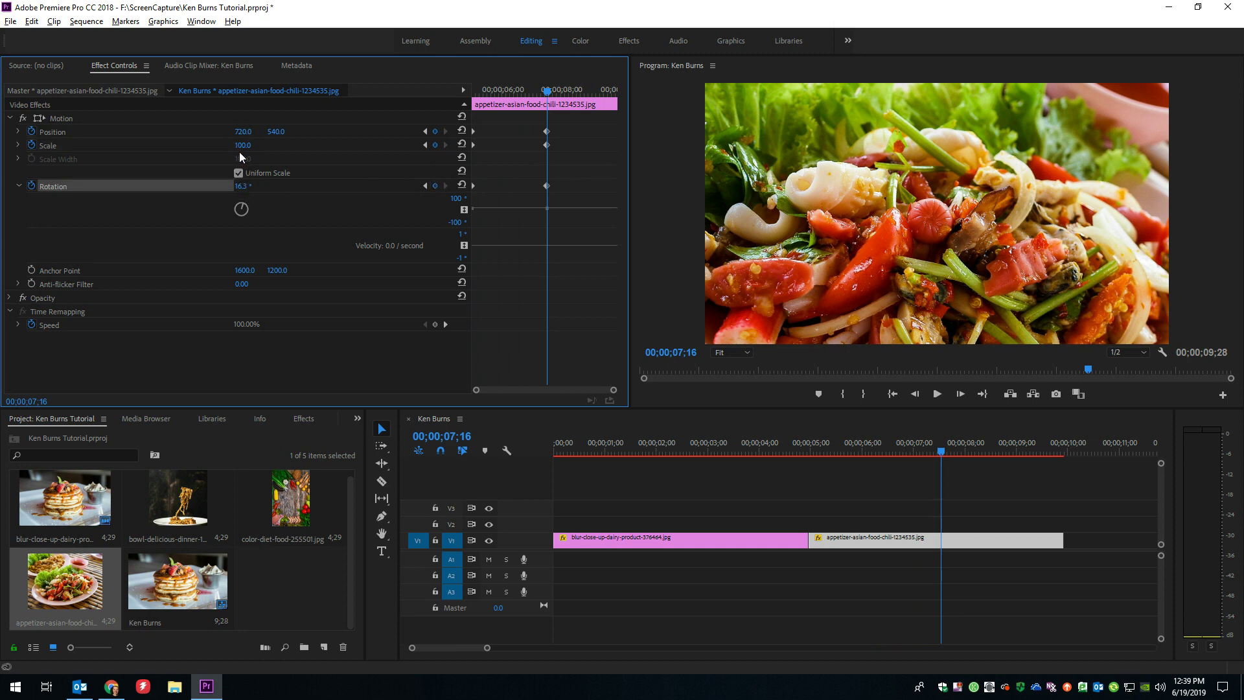
left_click_drag(239, 152, 235, 151)
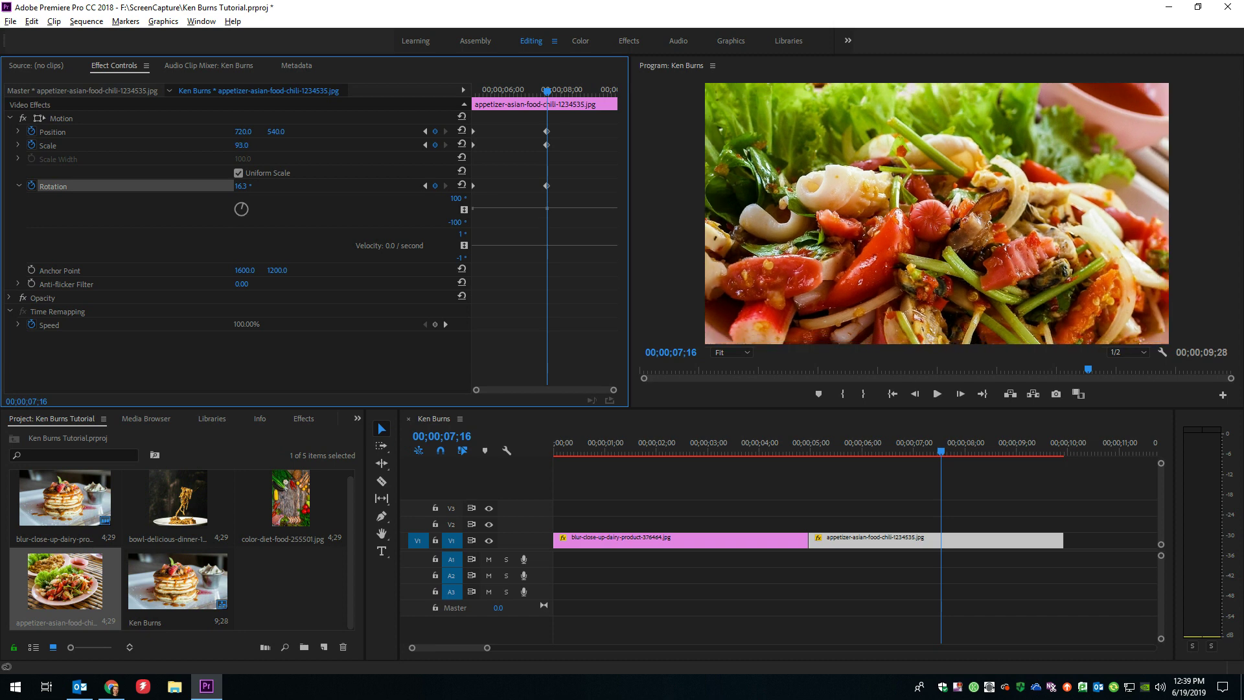
left_click_drag(234, 151, 224, 152)
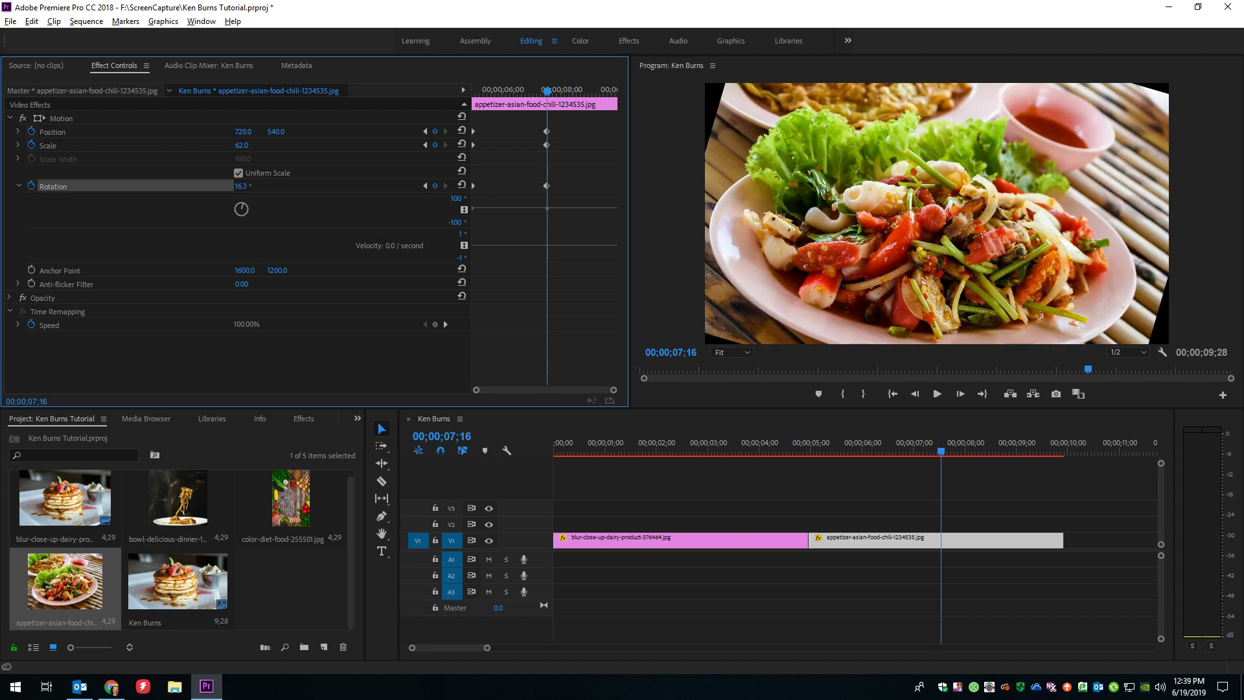
- Straighten the salad photo from its 16.3° tilt by entering a Rotation of 0
left_click(243, 186)
key("Return")
left_click_drag(241, 186, 248, 185)
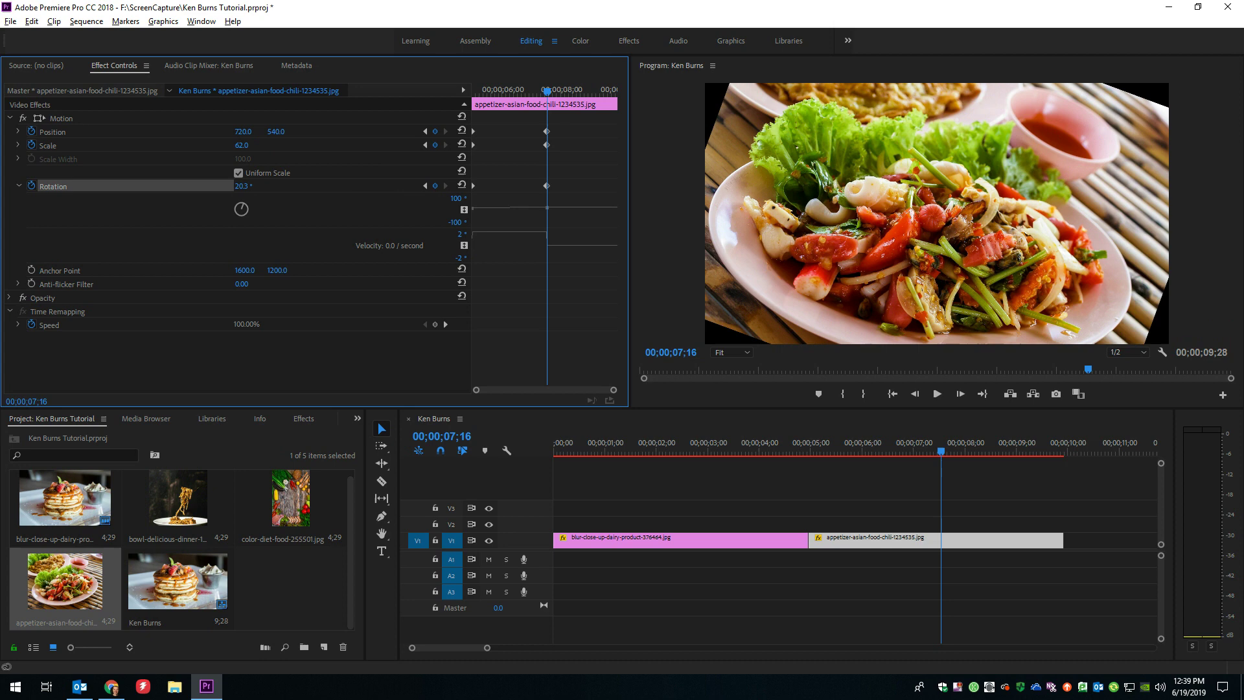
left_click_drag(241, 186, 192, 186)
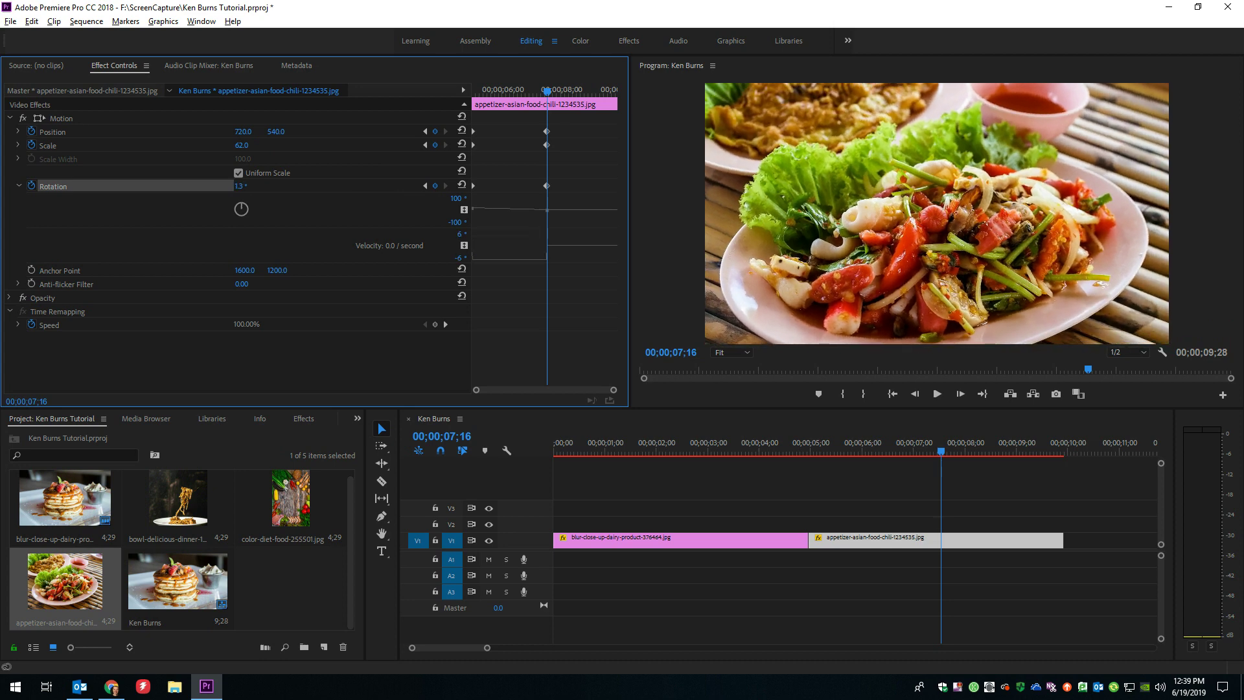
left_click_drag(192, 186, 198, 186)
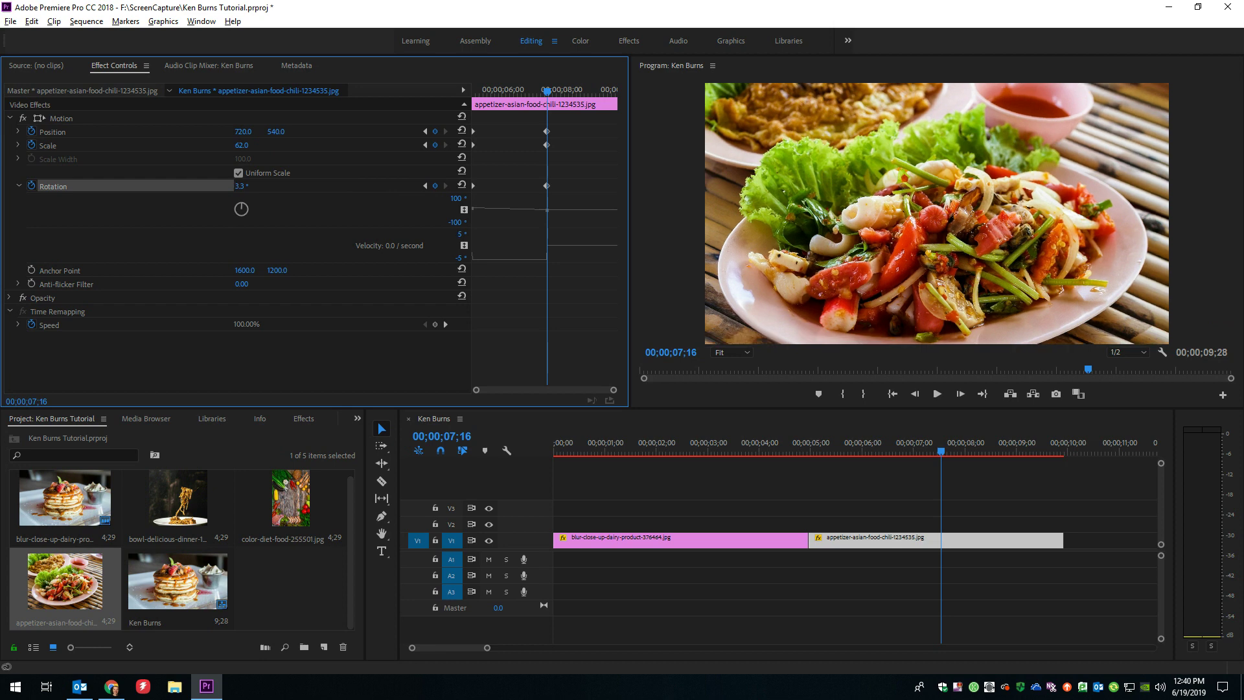
left_click(241, 186)
type("0")
key("Return")
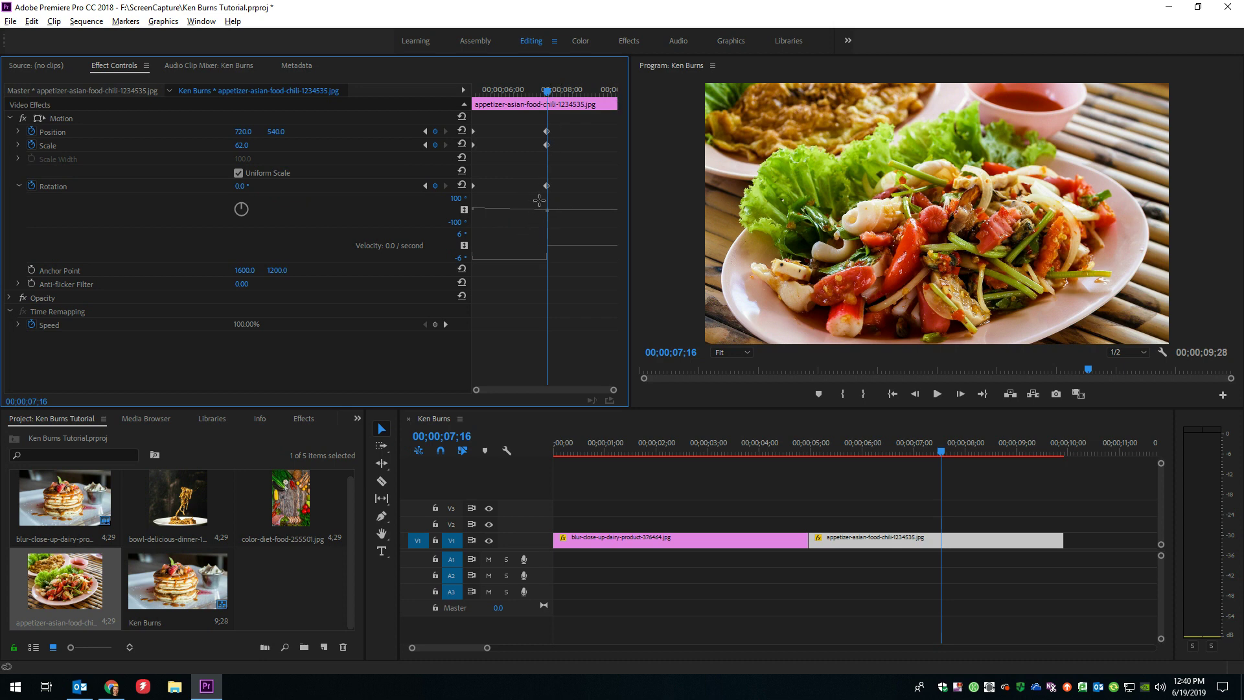
- Apply Ease In temporal interpolation to the salad photo's ending keyframes
left_click_drag(539, 201, 565, 133)
right_click(546, 132)
mouse_move(635, 243)
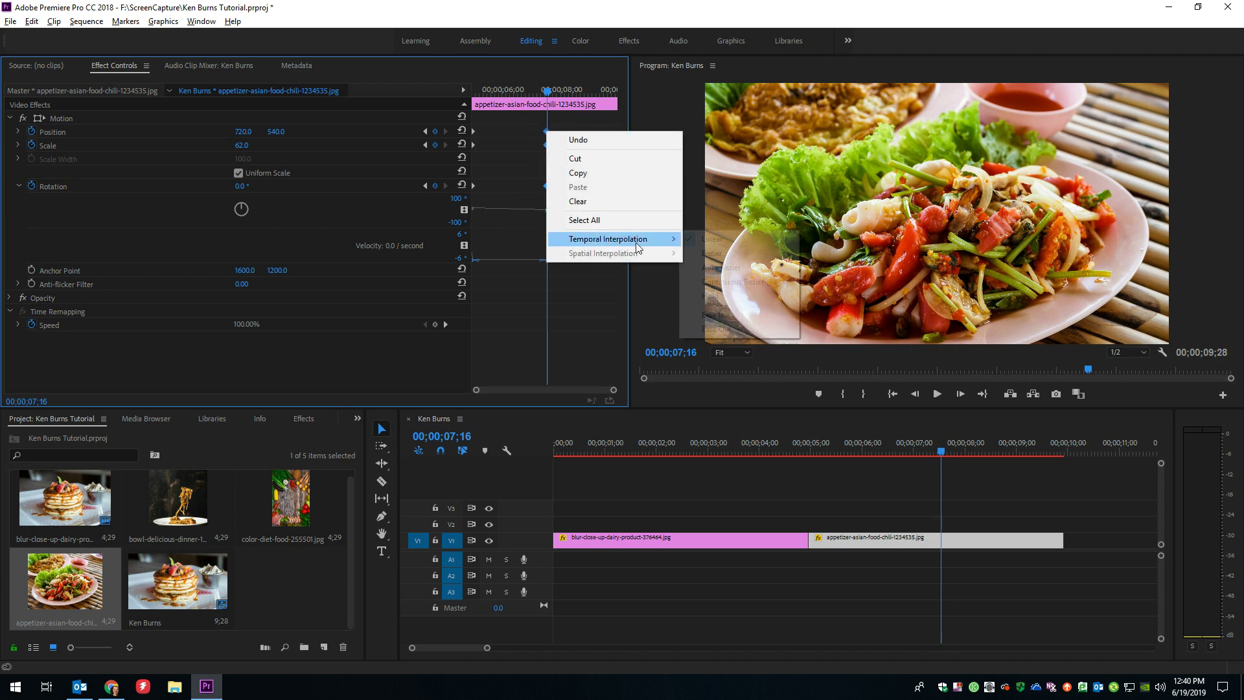
left_click(714, 315)
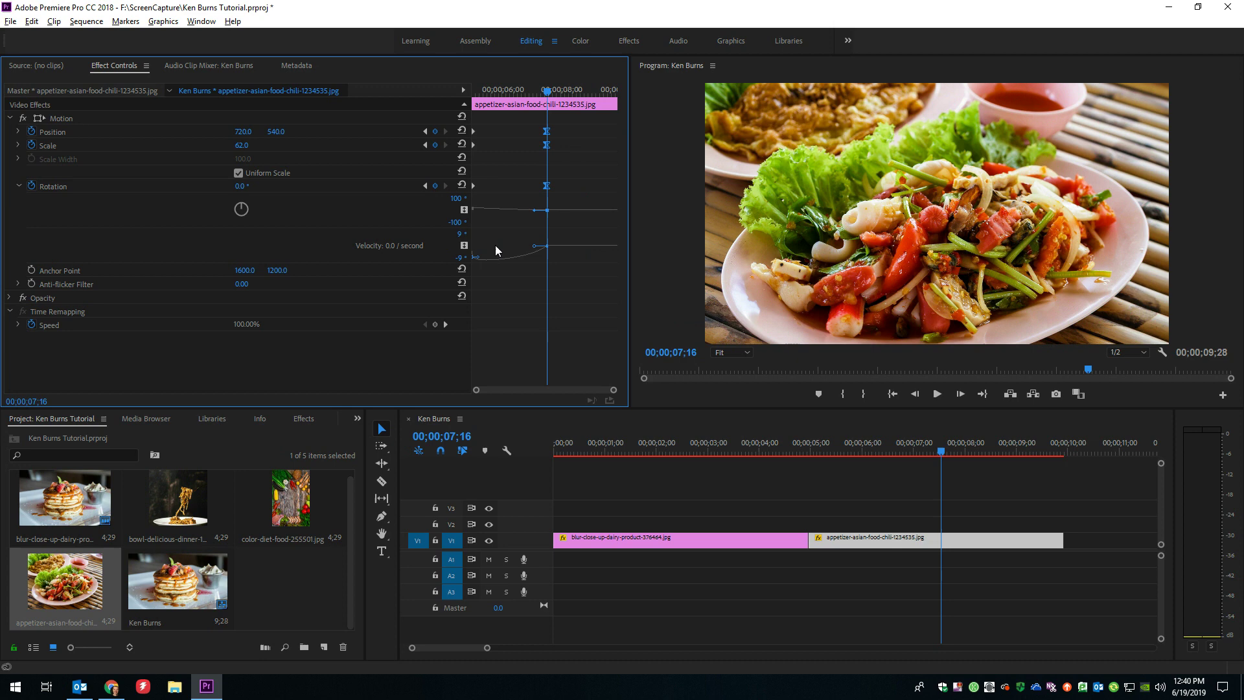
left_click(476, 277)
- Apply Ease Out temporal interpolation to the salad photo's starting keyframes
left_click_drag(491, 199, 462, 128)
right_click(474, 133)
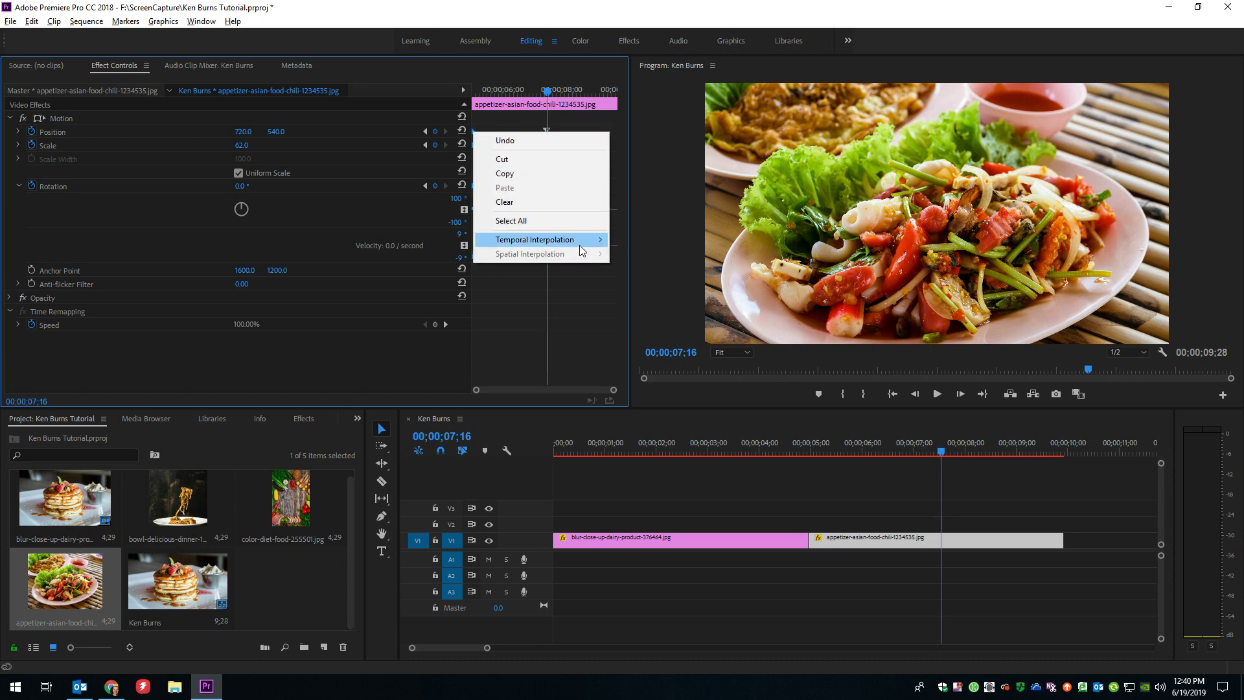
mouse_move(583, 243)
left_click(663, 329)
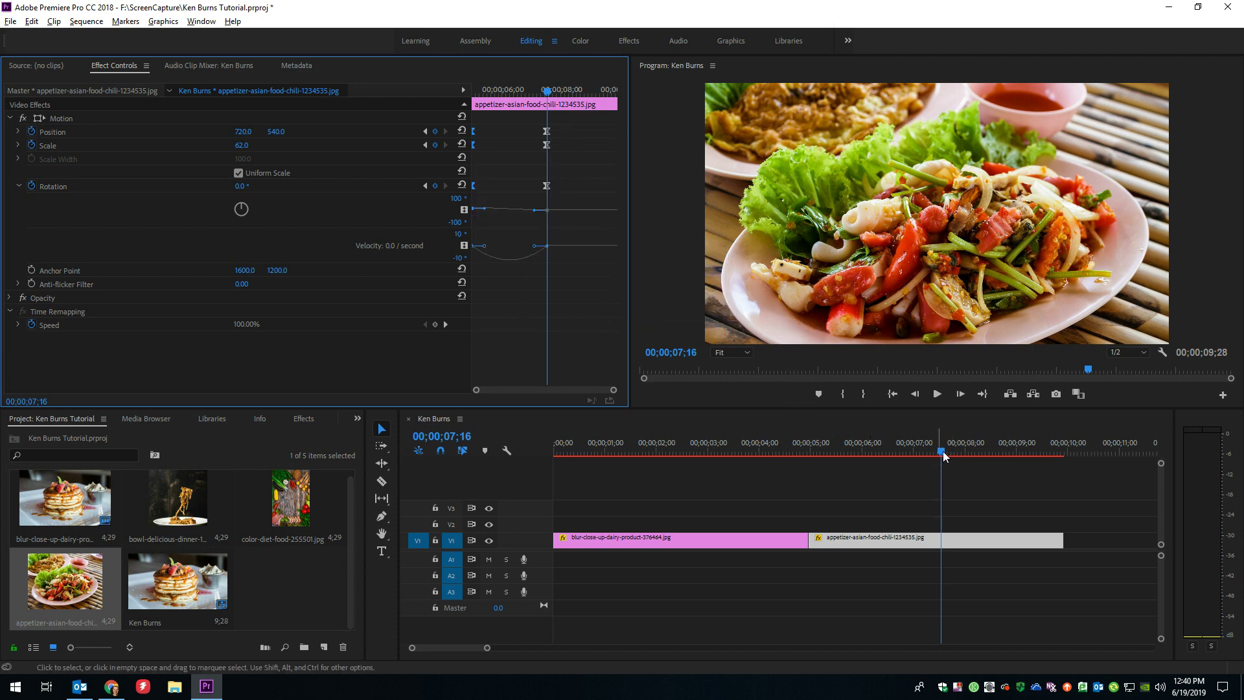
left_click_drag(942, 453, 658, 475)
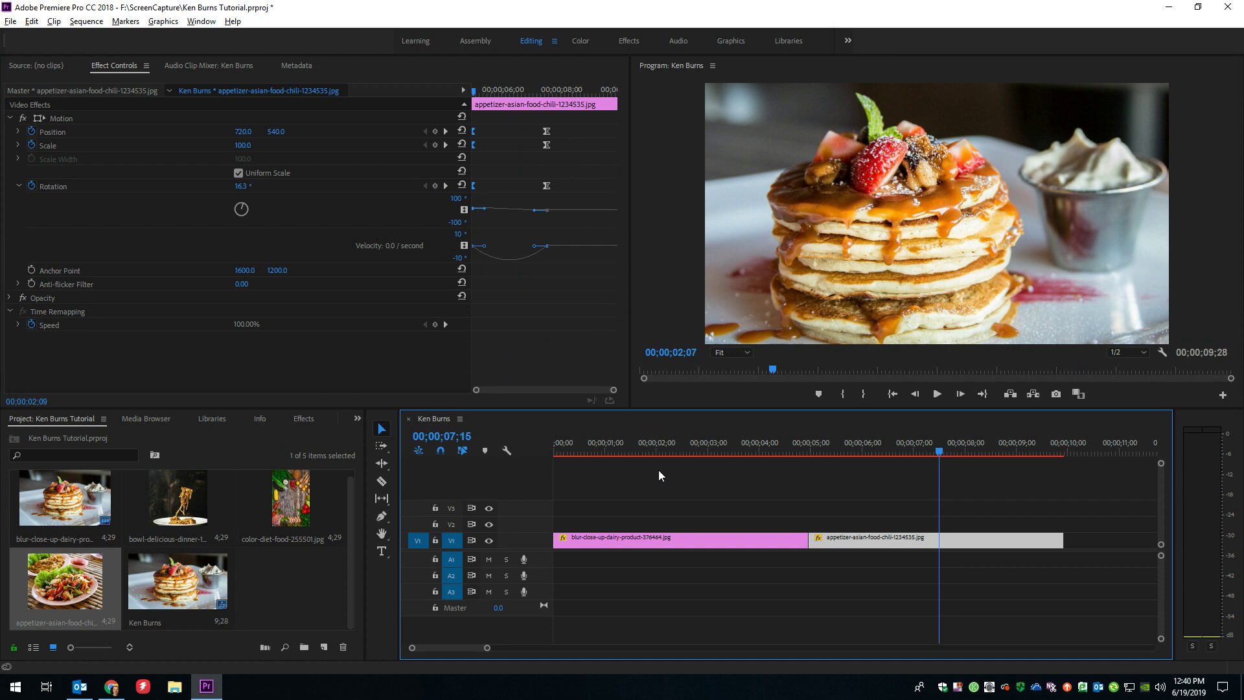
- Preview the salad motion, then drag its ending Position/Scale/Rotation keyframes later toward the clip end
left_click(479, 92)
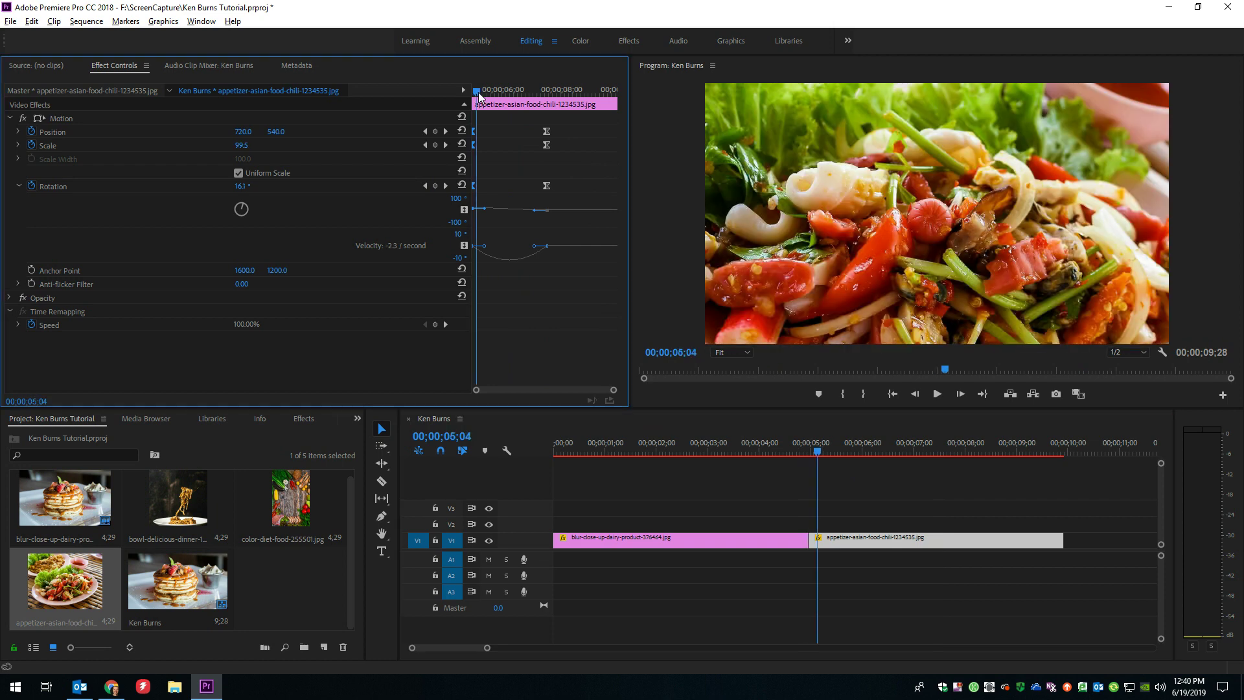
key("space")
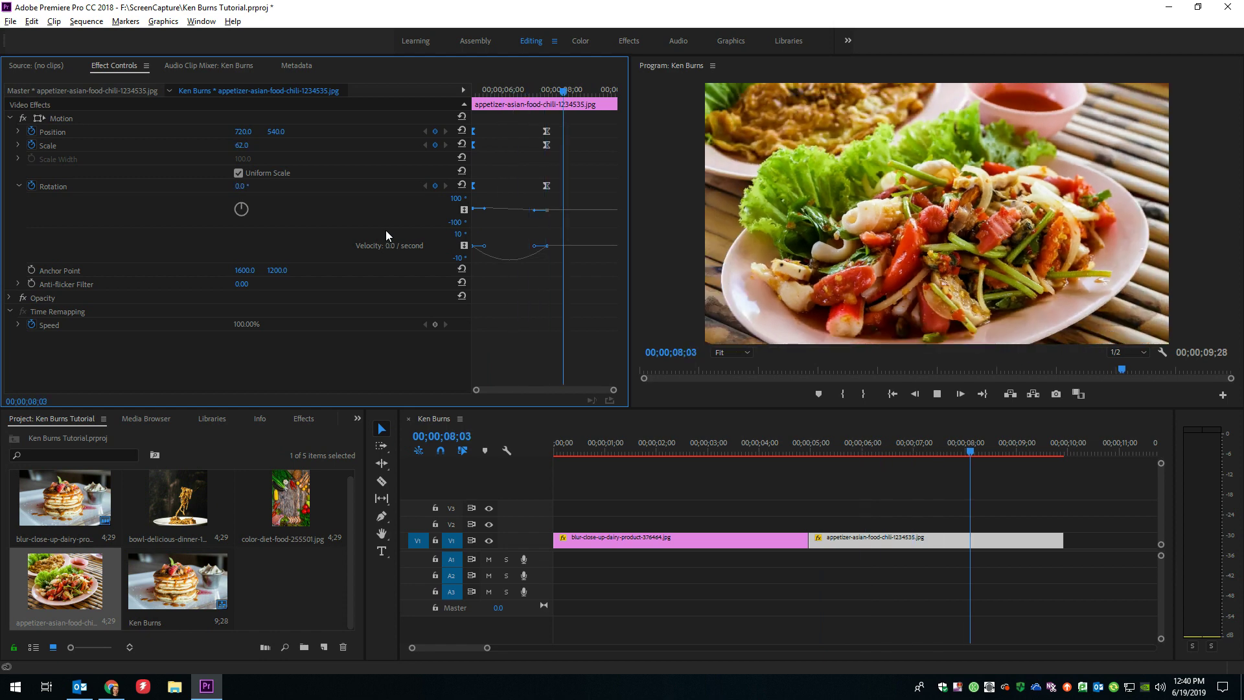
key("space")
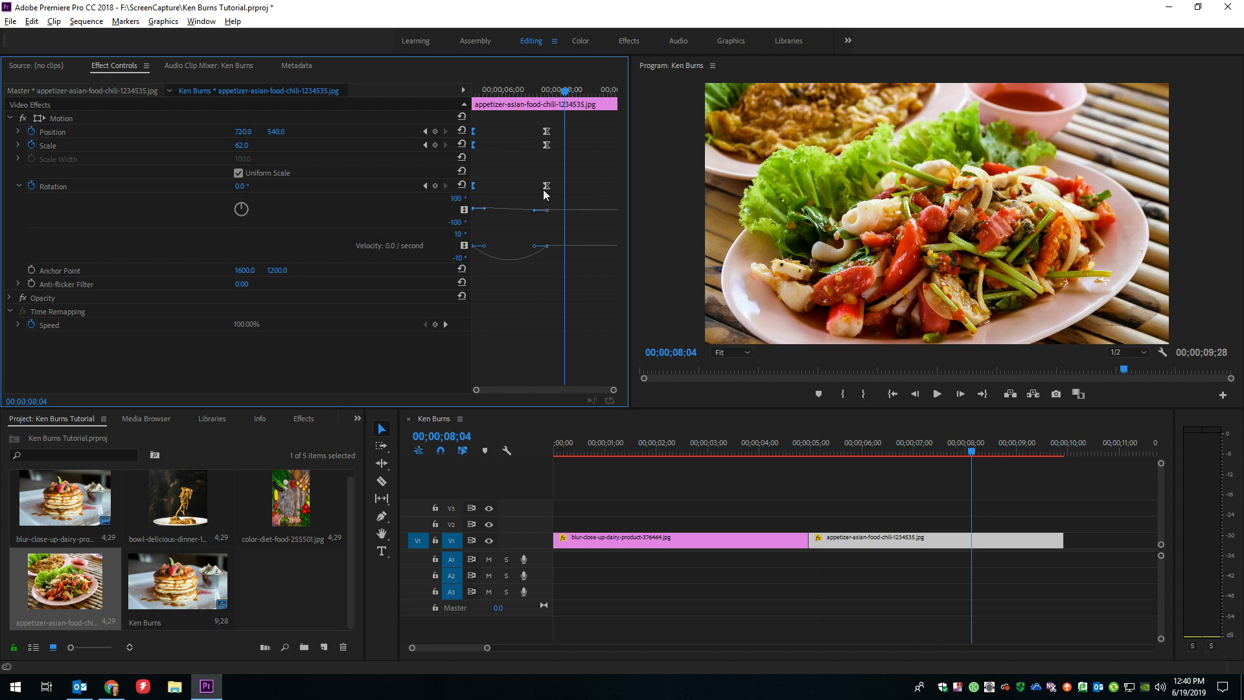
left_click_drag(538, 199, 610, 140)
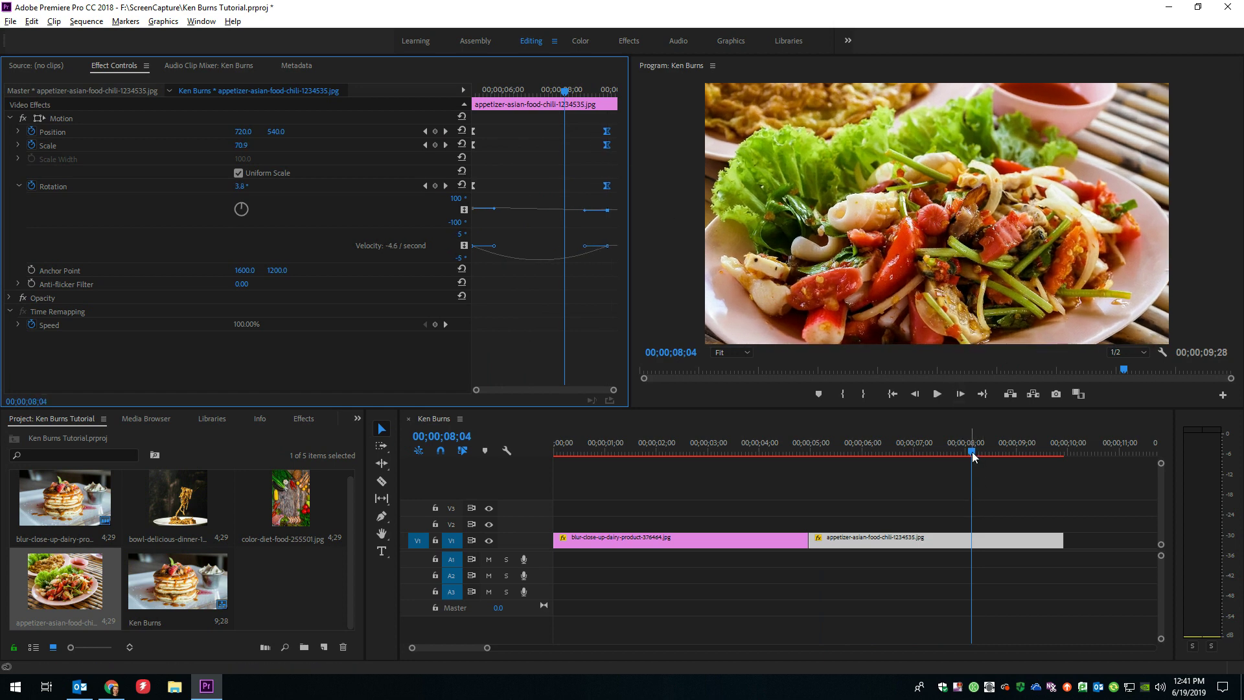
left_click_drag(971, 453, 808, 503)
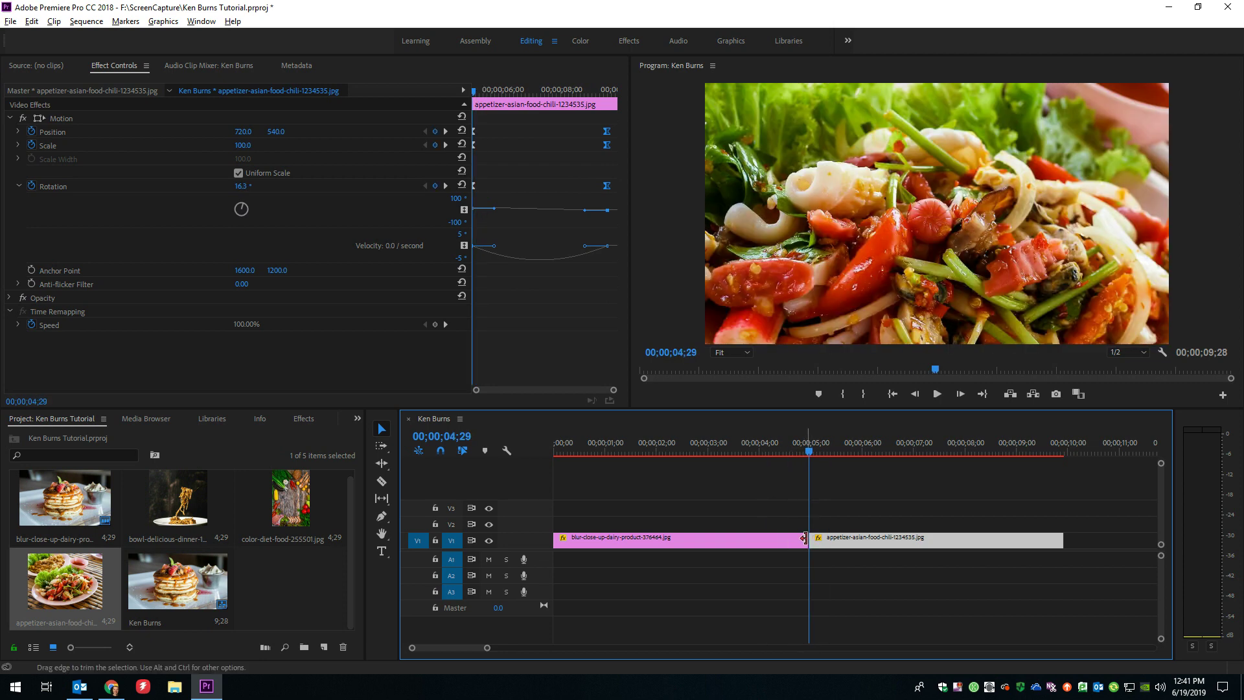
- Apply the default Cross Dissolve at the pancake–salad cut with Ctrl+D and preview it
left_click(867, 514)
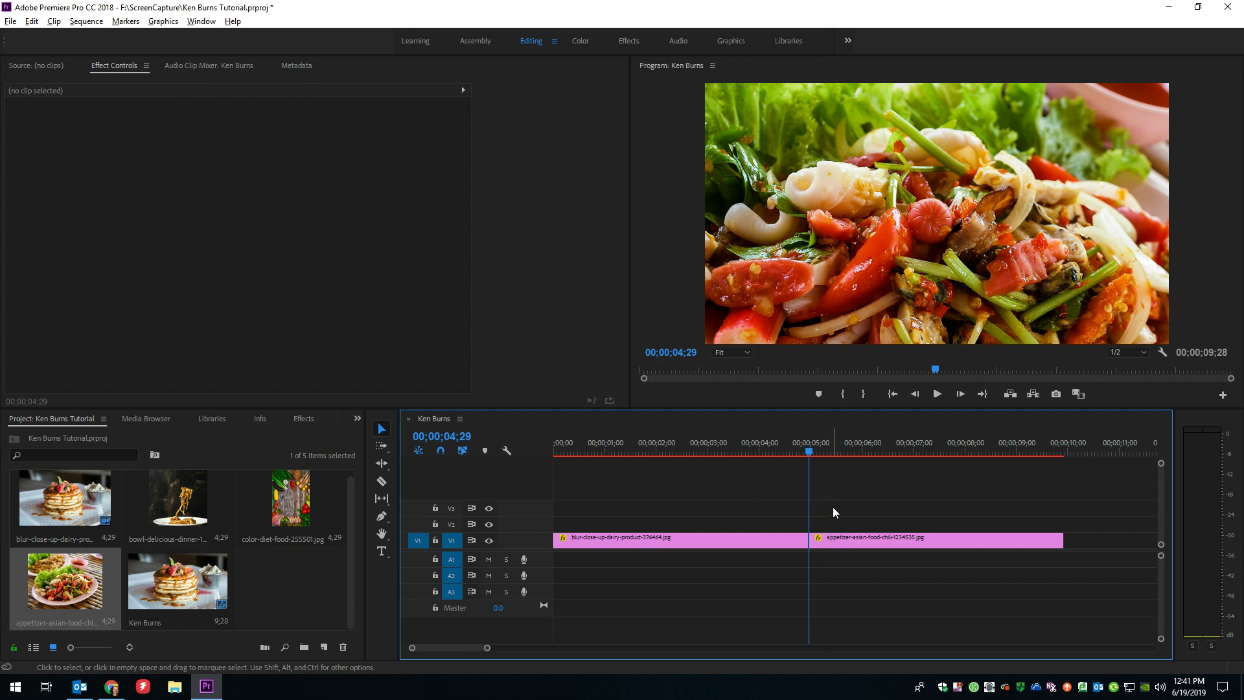
key("ctrl+d")
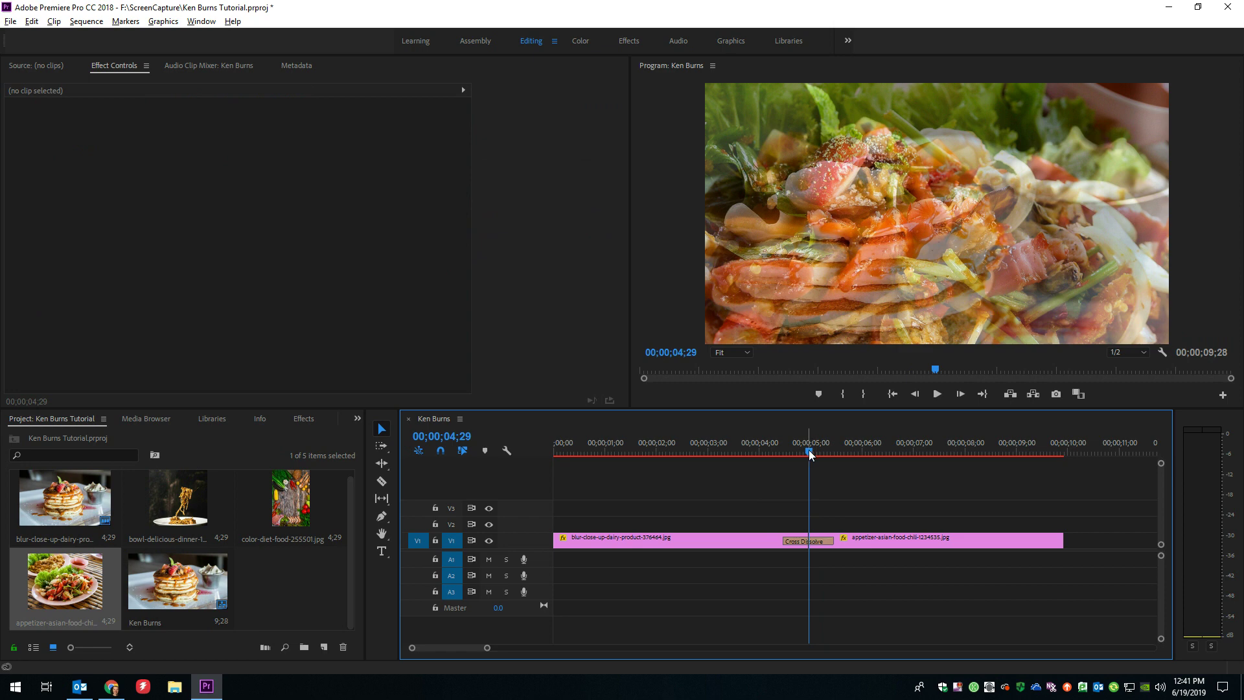
left_click_drag(808, 449, 542, 474)
key("space")
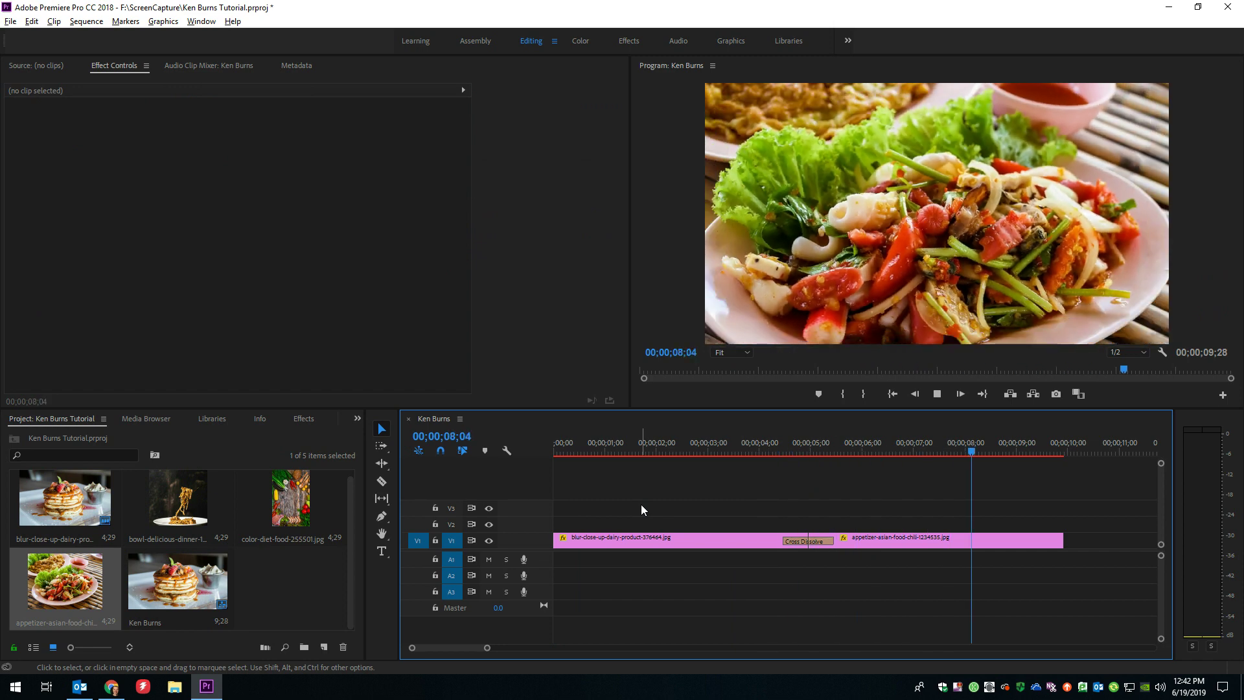
key("space")
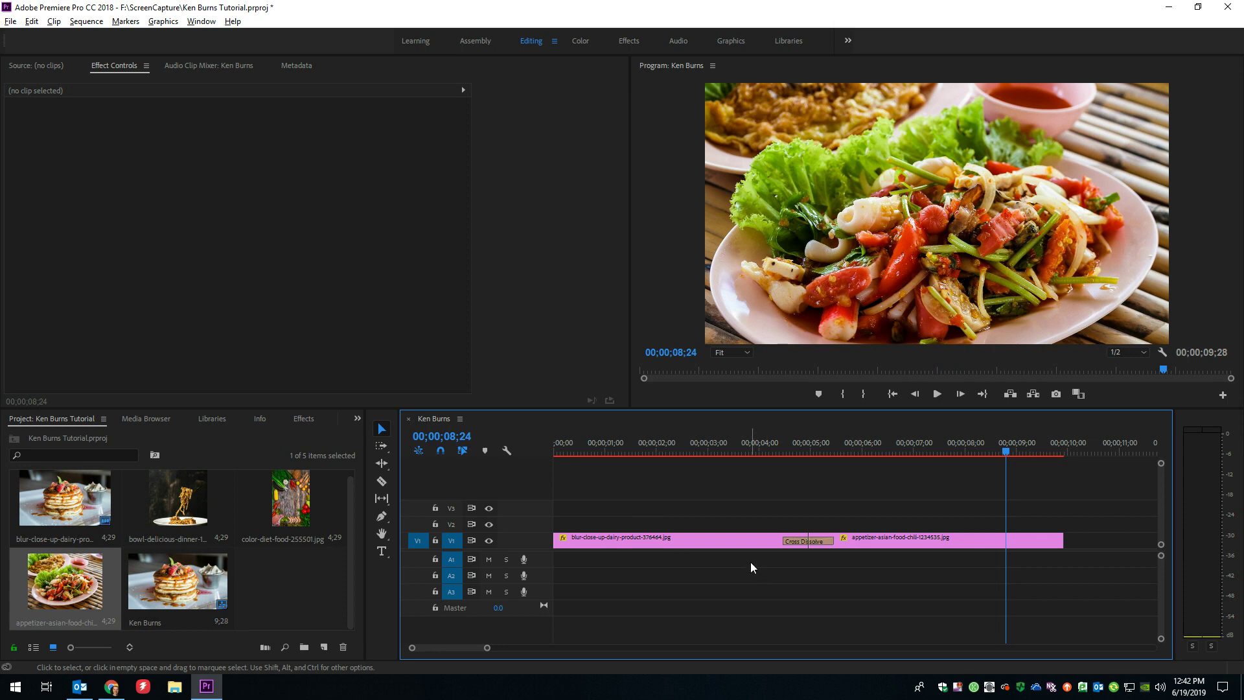
- Drag the pancake's ending keyframes to its clip end and the salad's starting keyframes to its clip start
left_click(764, 541)
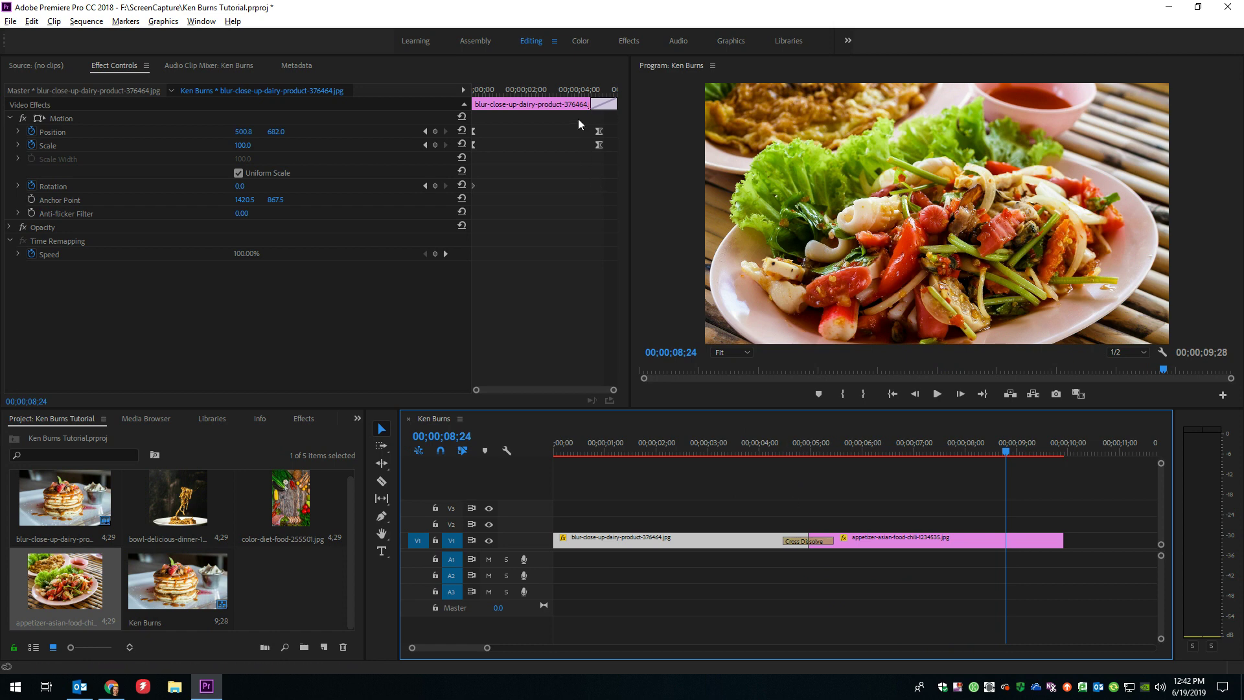
left_click_drag(578, 118, 607, 134)
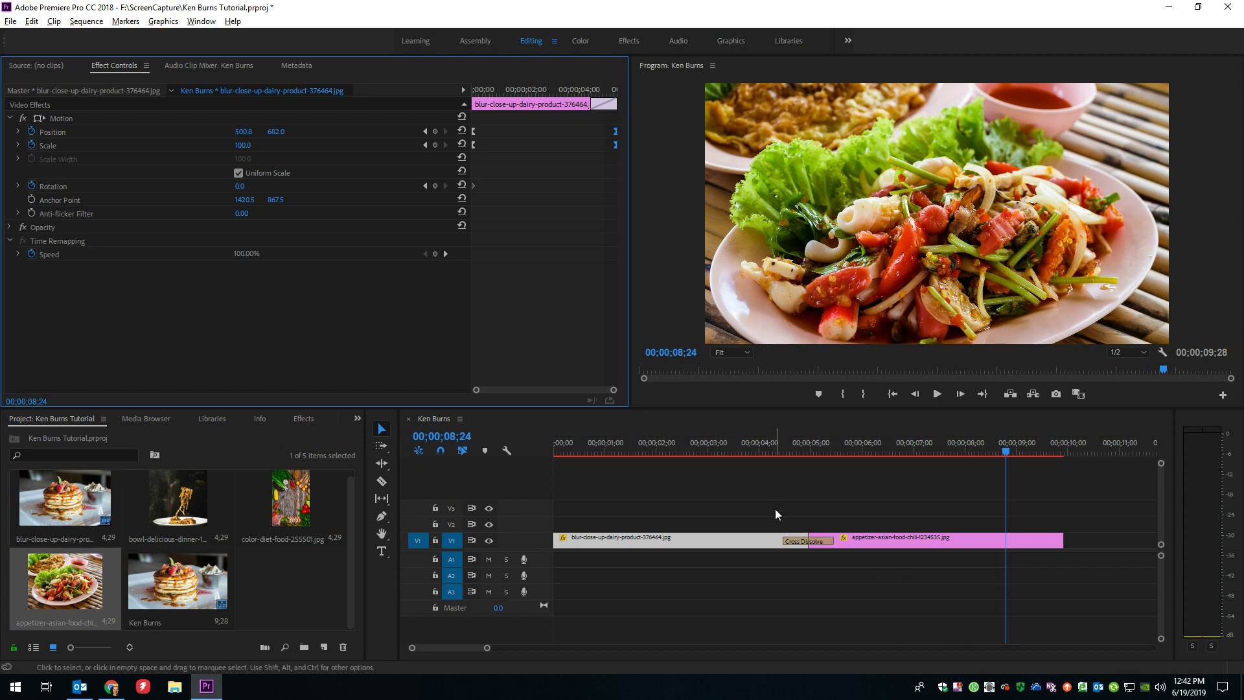
left_click(989, 538)
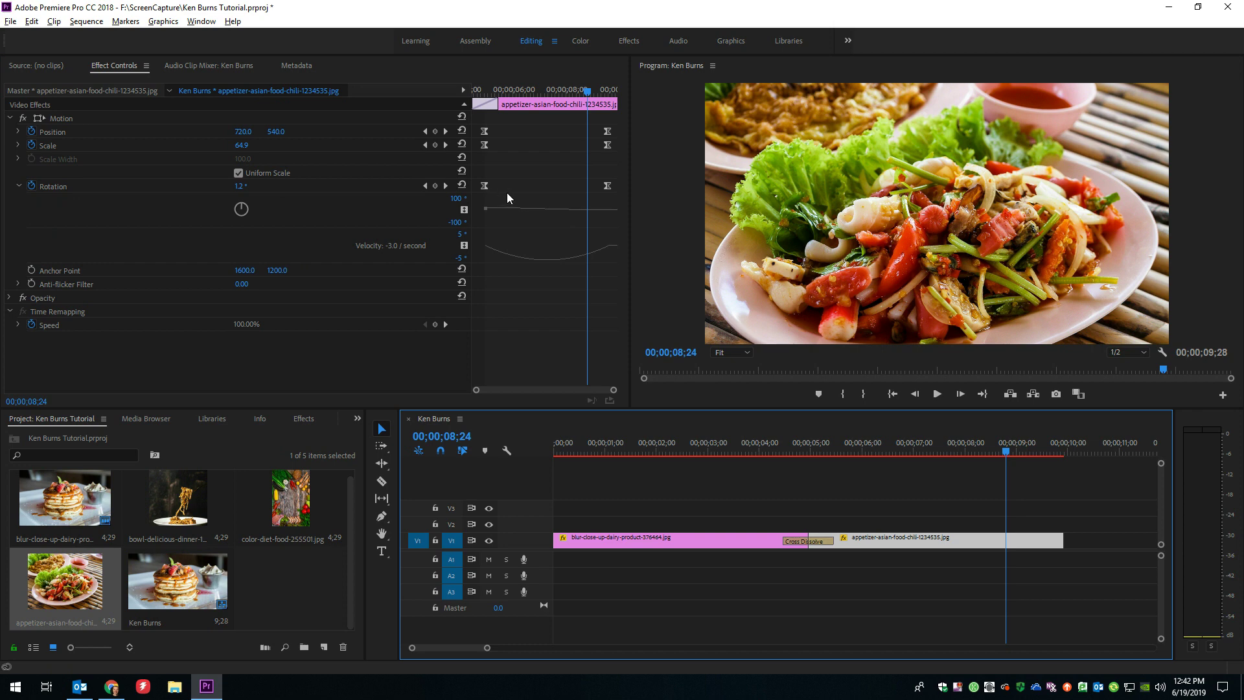
left_click_drag(507, 192, 456, 133)
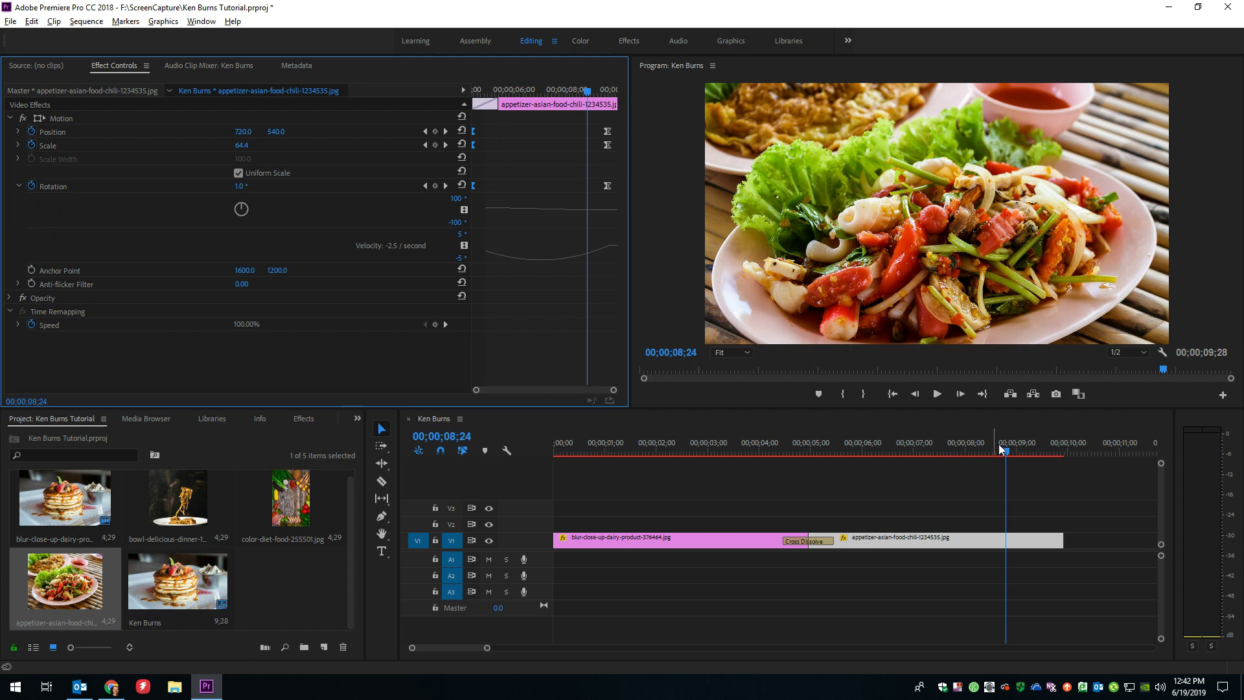
- Play both photos through the cross dissolve from early in the pancake clip
left_click(752, 473)
left_click(678, 485)
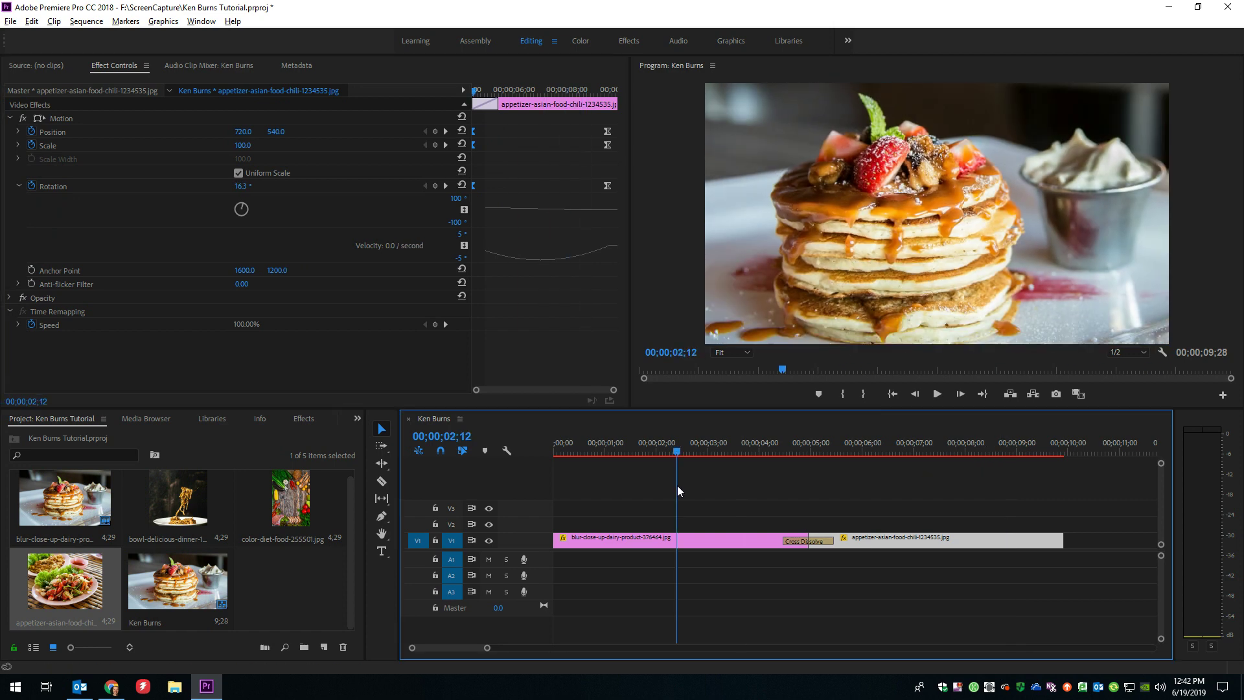
key("space")
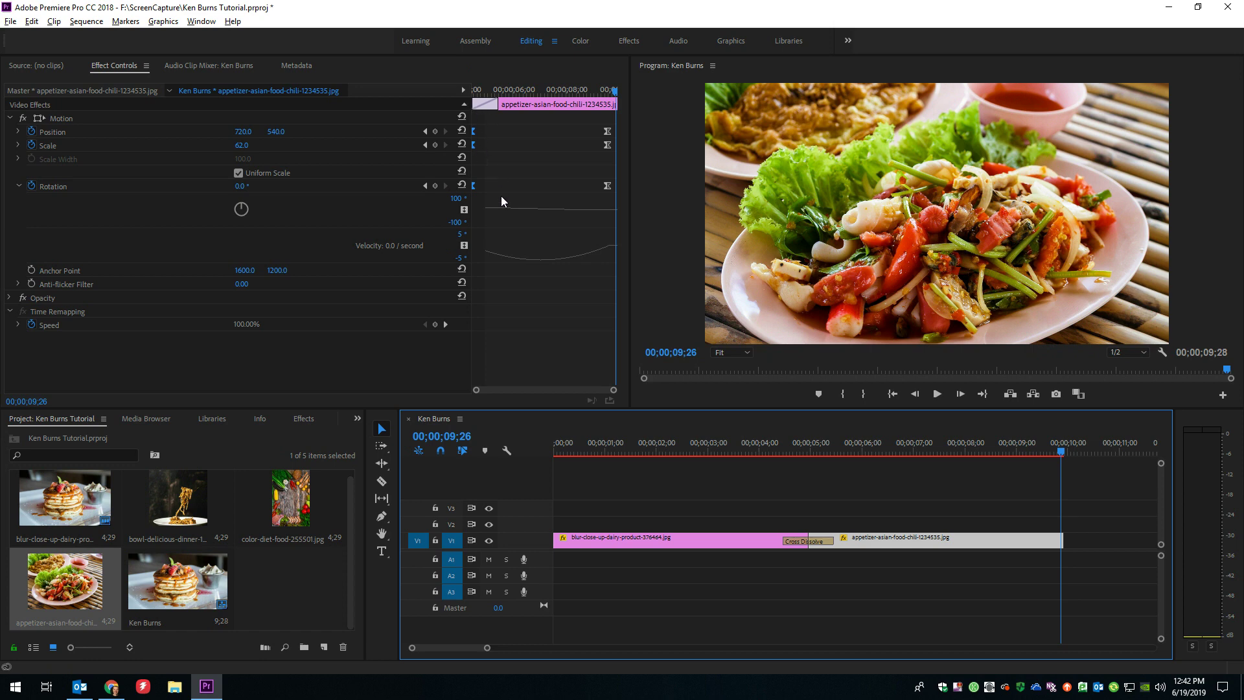
- Trim the pancake clip's end, Ripple Delete the gap, and reapply Cross Dissolve with Ctrl+D
left_click(762, 540)
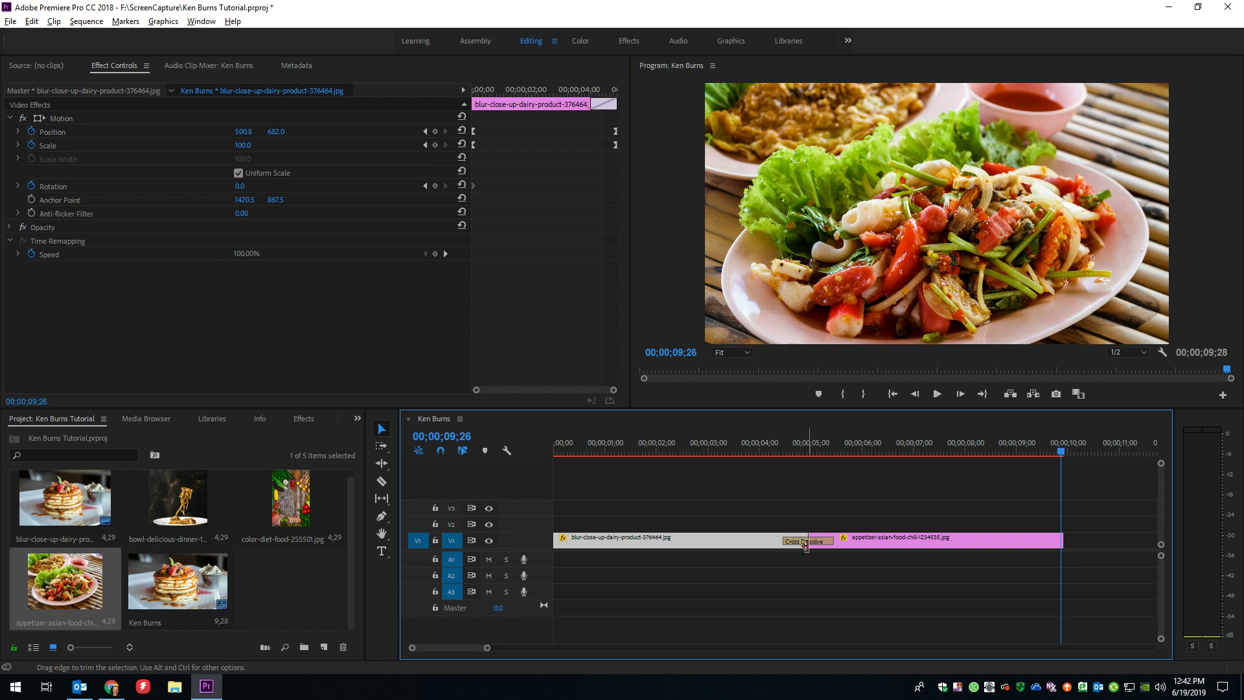
mouse_move(806, 546)
left_mouse_down()
mouse_move(793, 546)
mouse_move(830, 542)
left_mouse_up()
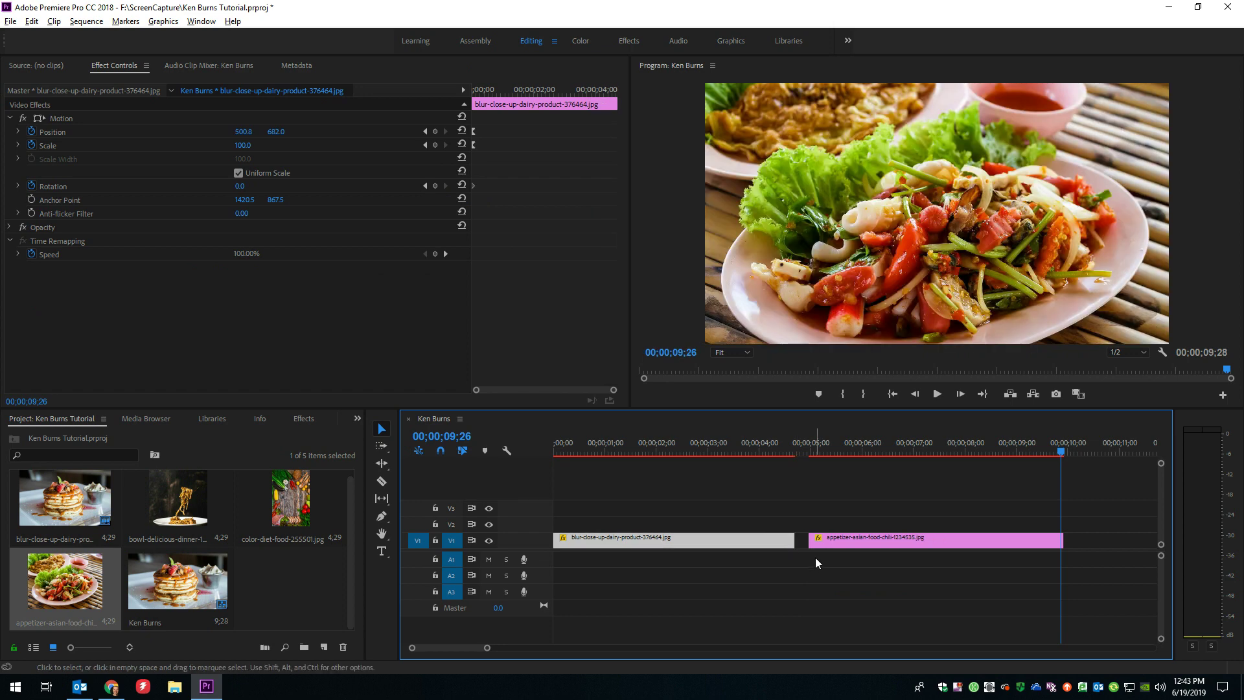
right_click(809, 554)
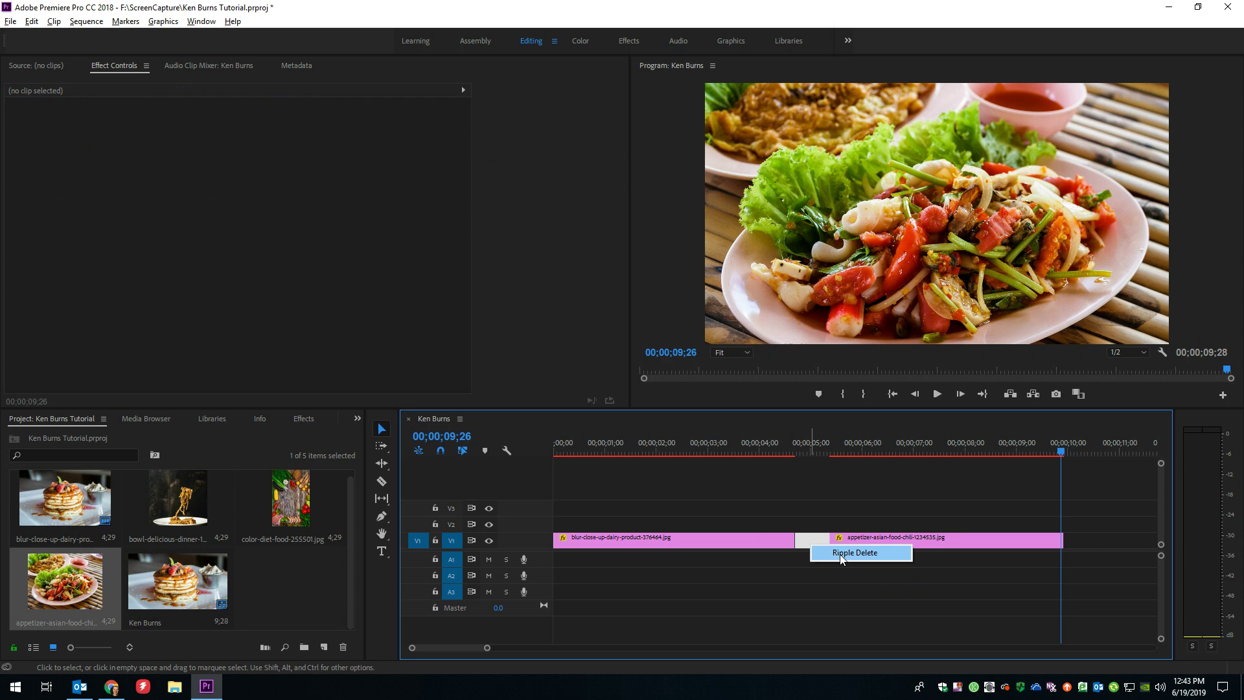
left_click(841, 554)
key("ctrl+d")
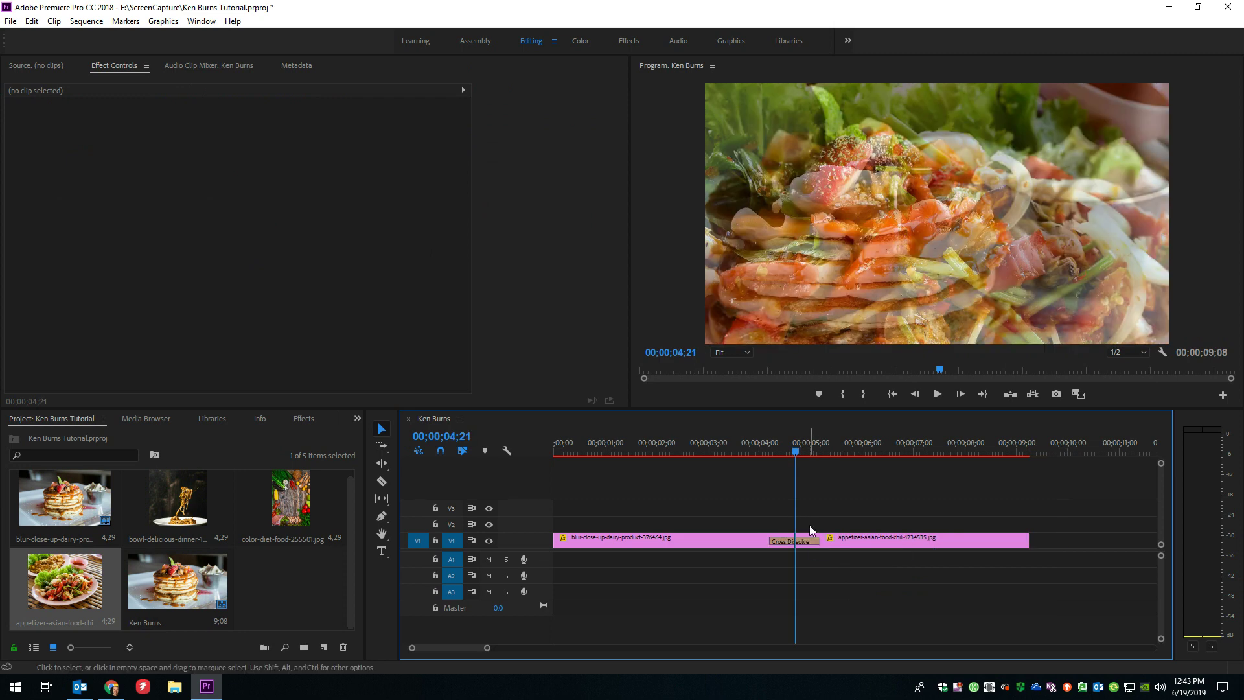
left_click_drag(795, 447, 752, 482)
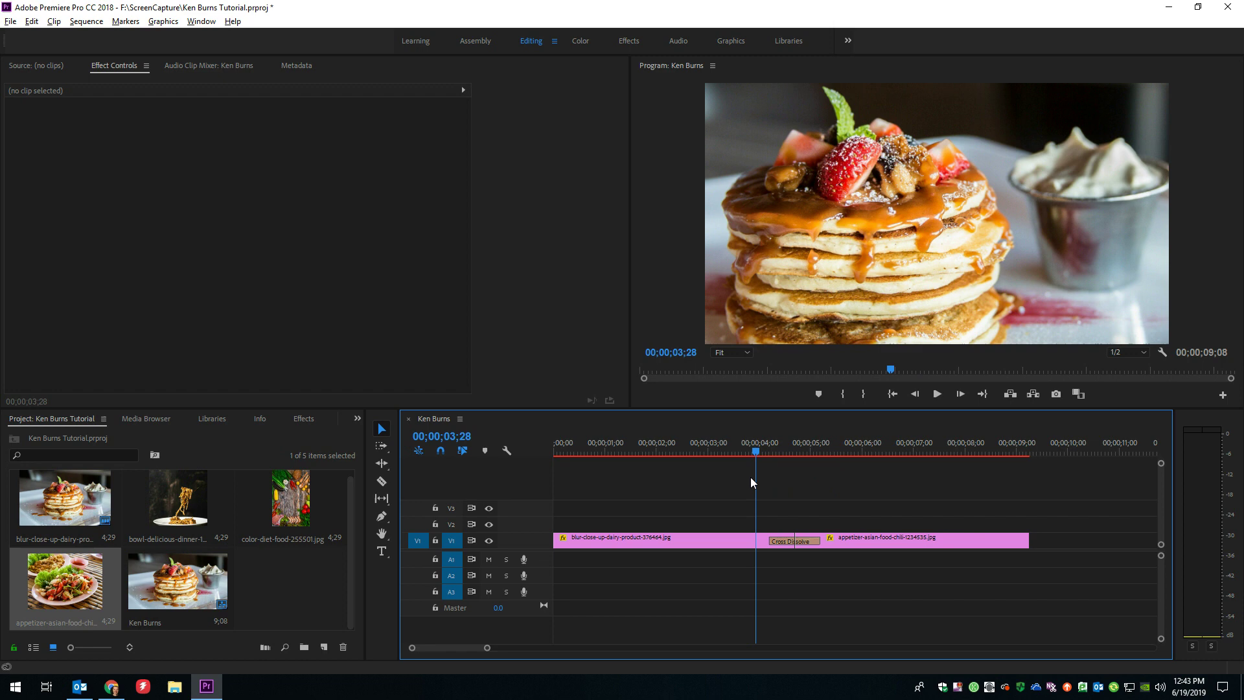
key("space")
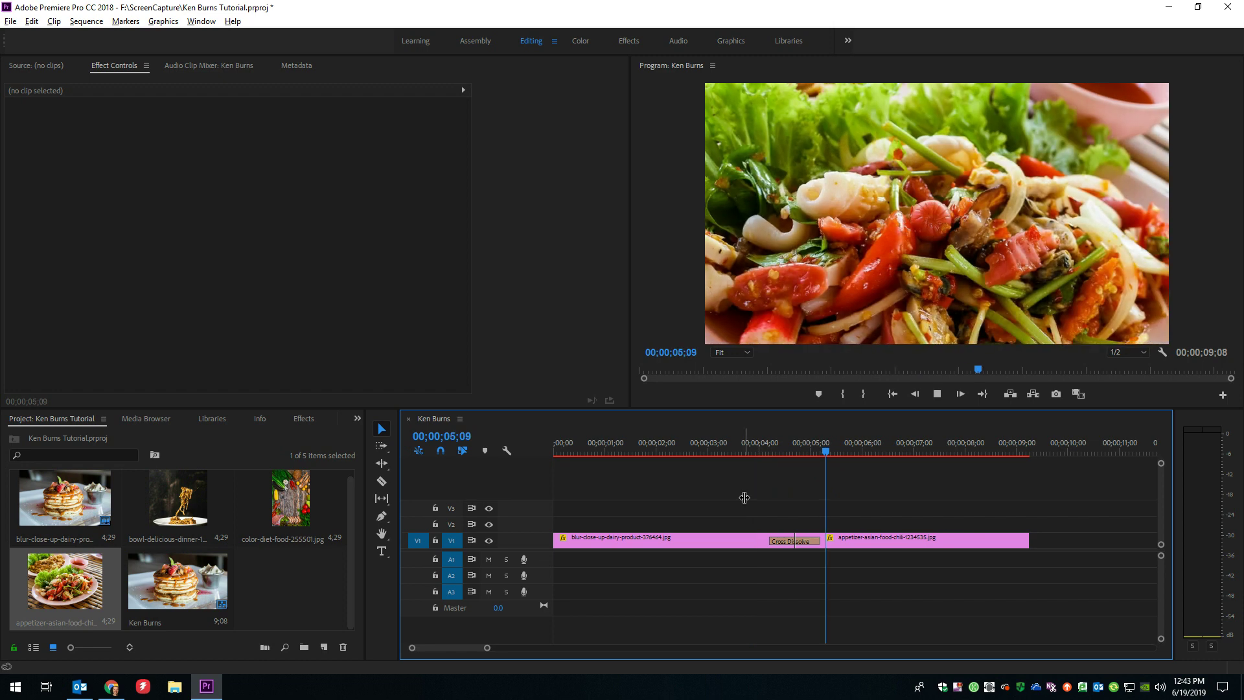
key("space")
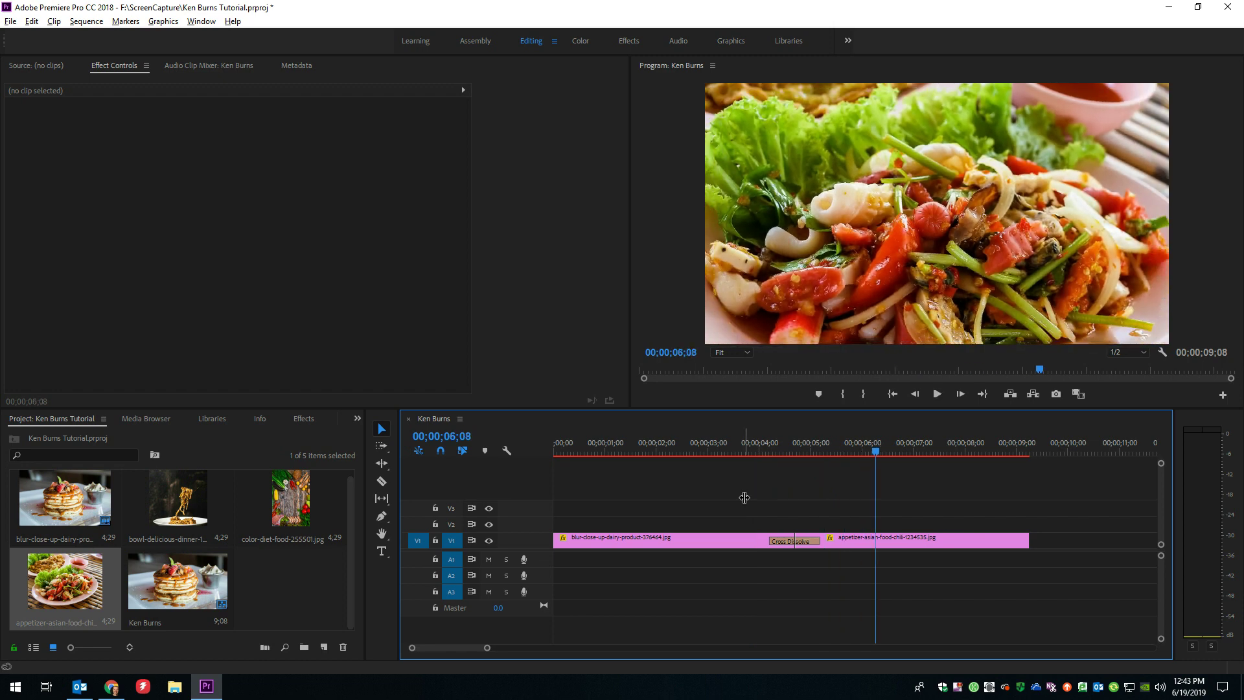